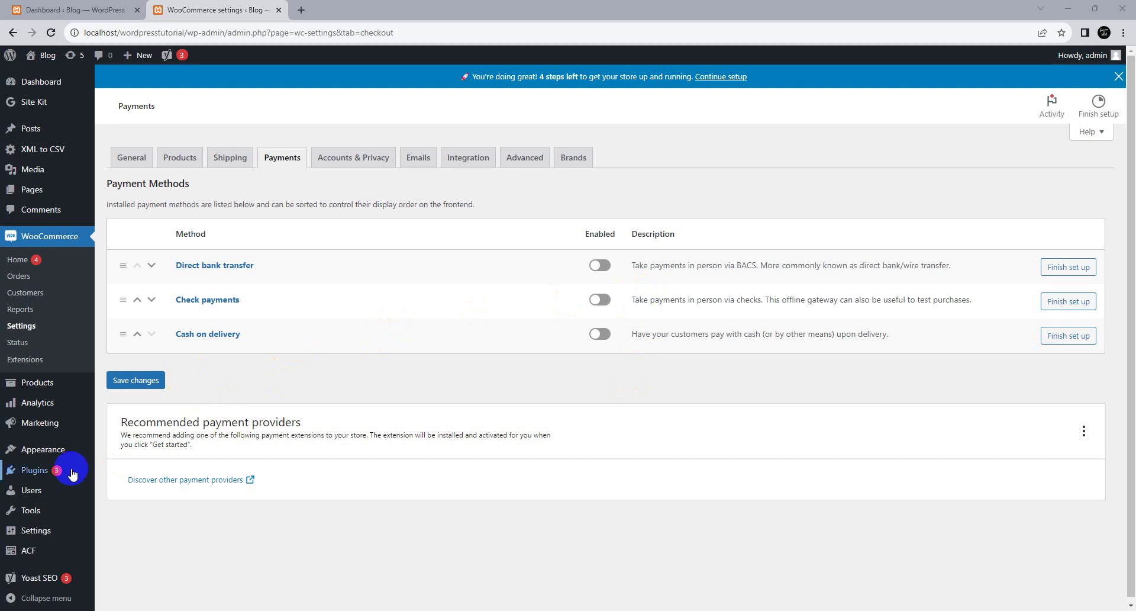
- Open the list of installed plugins and check the WooCommerce entry
mouse_move(72, 474)
click(126, 472)
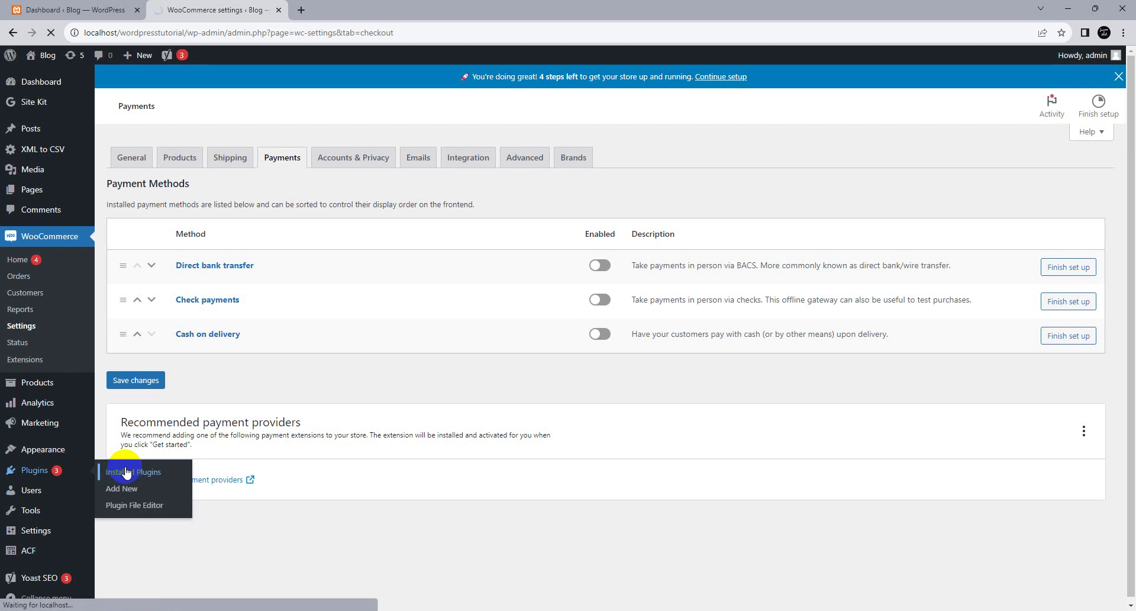
scroll(229, 385, down, 10)
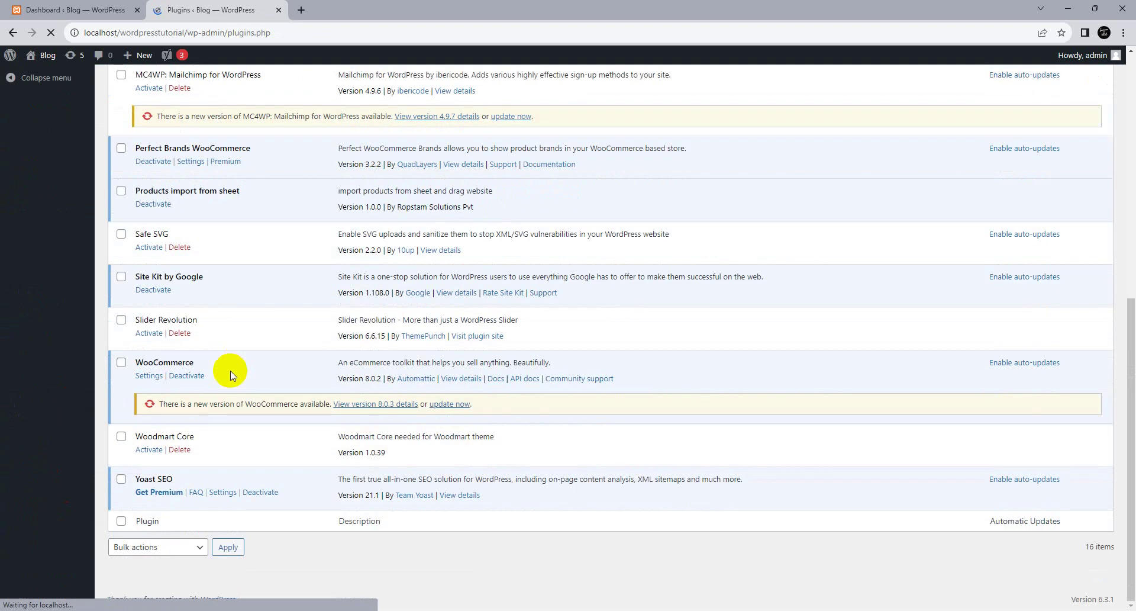
drag(204, 364, 137, 362)
scroll(254, 373, up, 10)
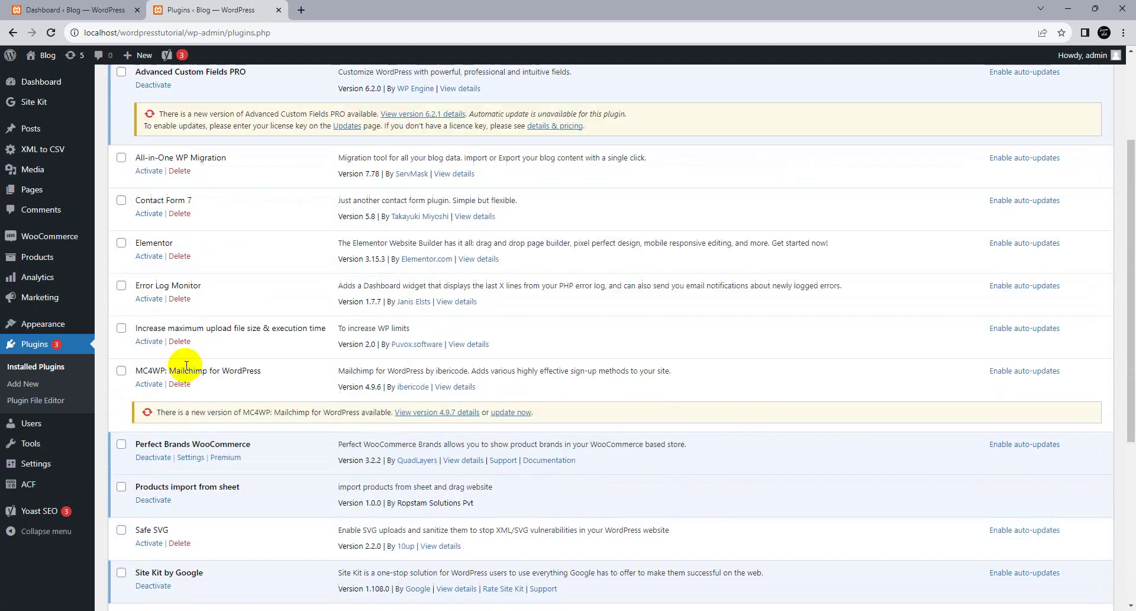
- Start adding a new plugin and search the plugin directory for "woocommerce payments"
click(184, 90)
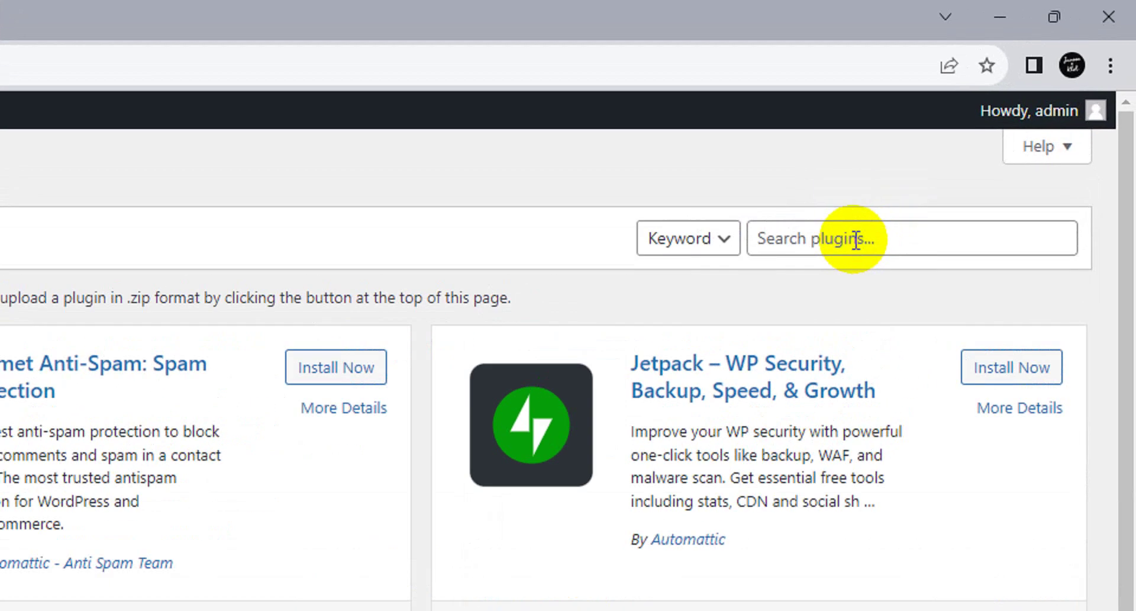
click(886, 219)
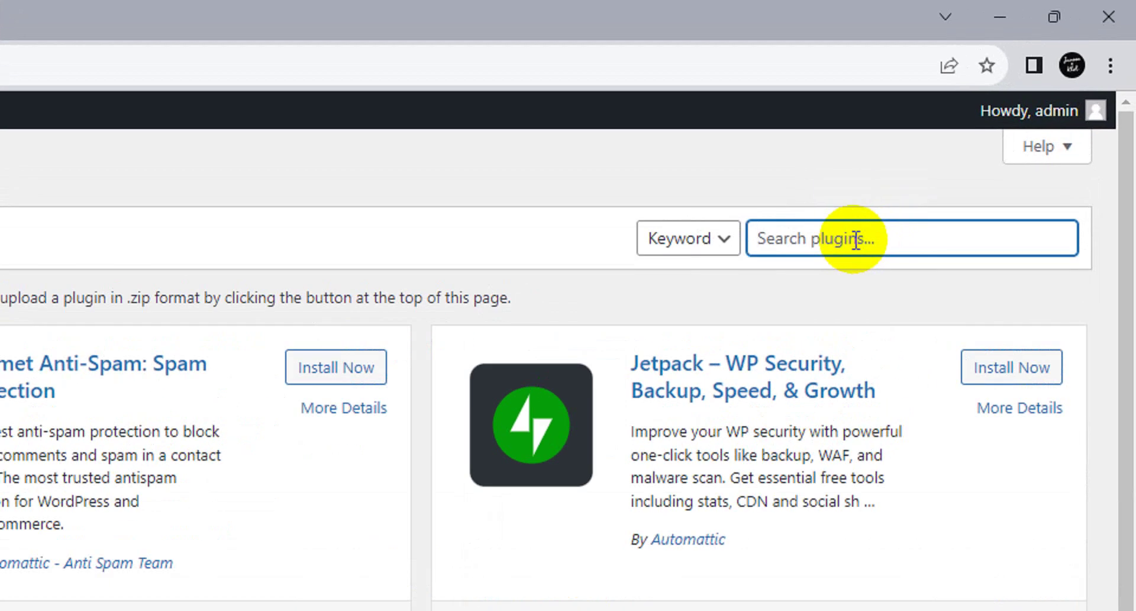
text(woocommerce payments)
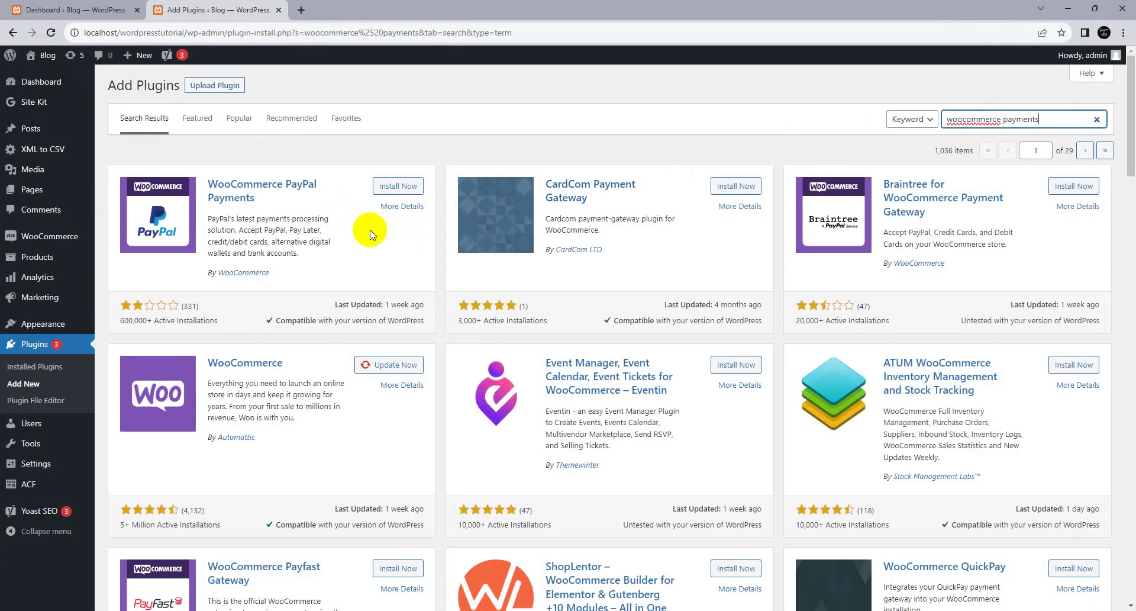
- Look through the plugin search results for available payment gateways such as PayPal, Braintree, Payfast and Stripe
scroll(370, 234, down, 3)
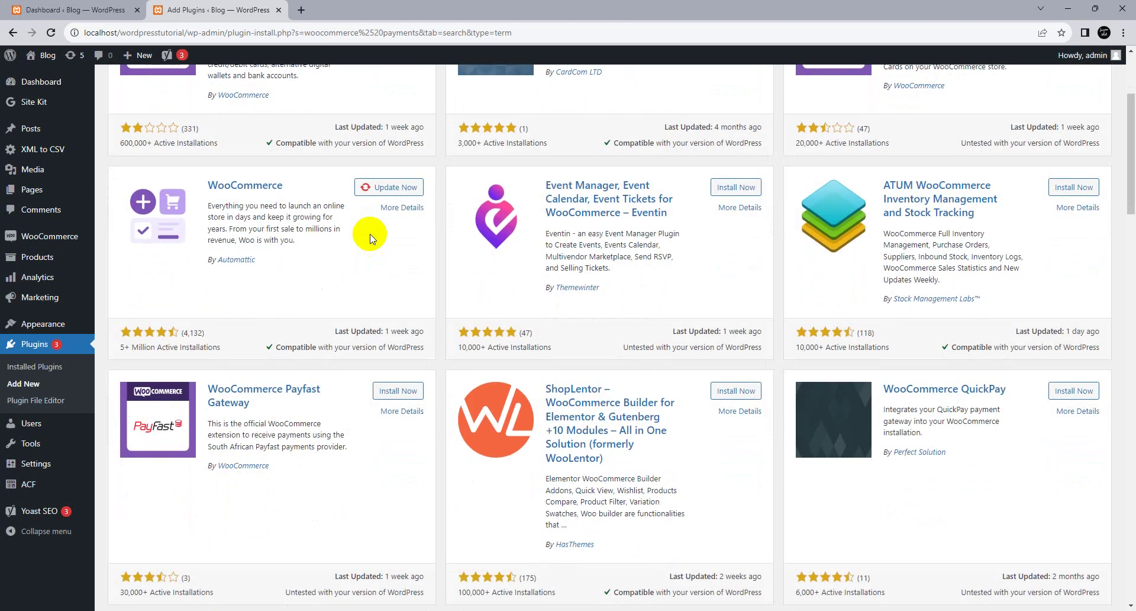
scroll(370, 238, up, 3)
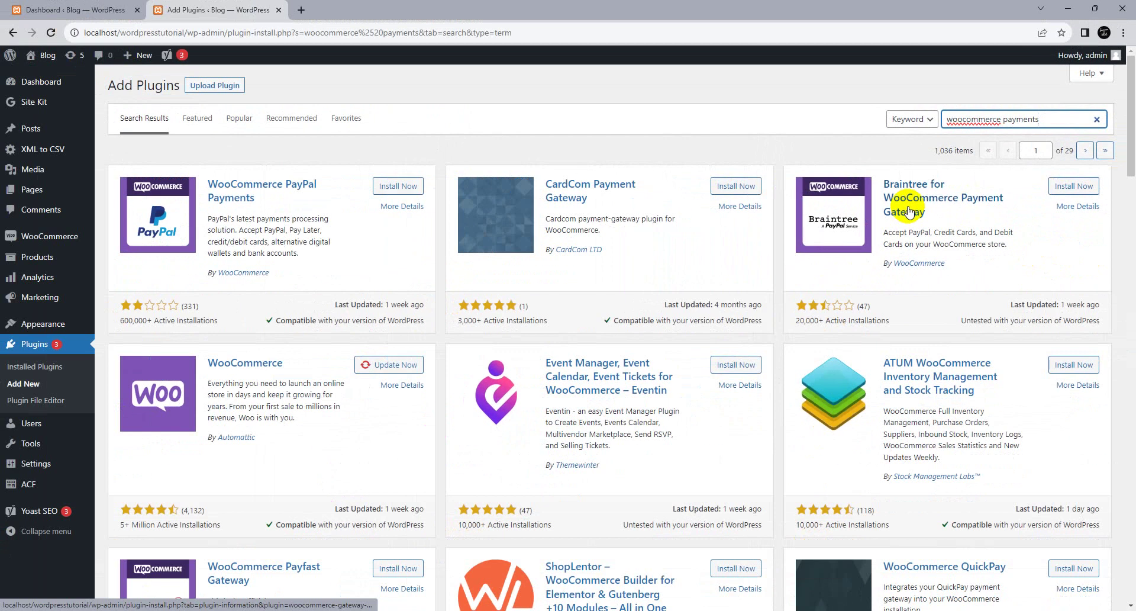
scroll(231, 367, down, 2)
scroll(416, 320, down, 2)
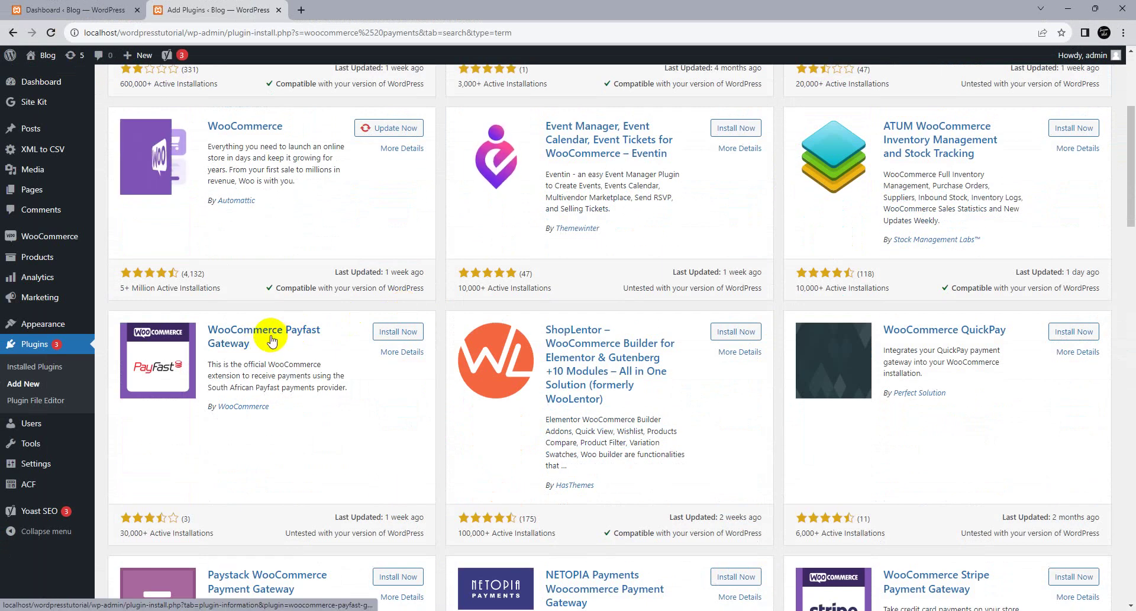
scroll(592, 355, down, 2)
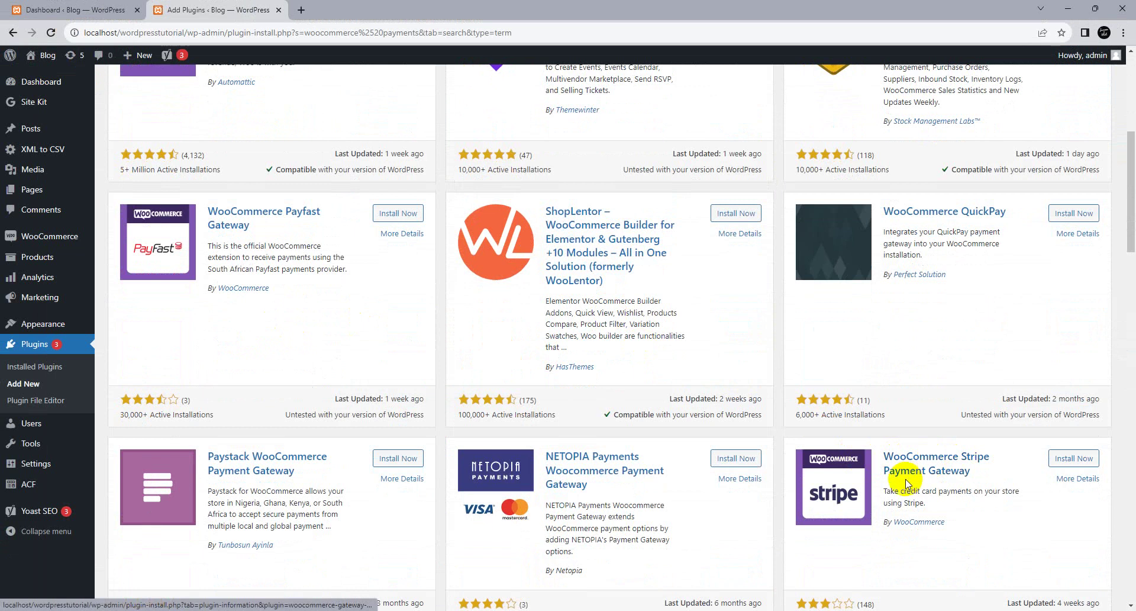
scroll(499, 420, down, 3)
scroll(406, 322, up, 8)
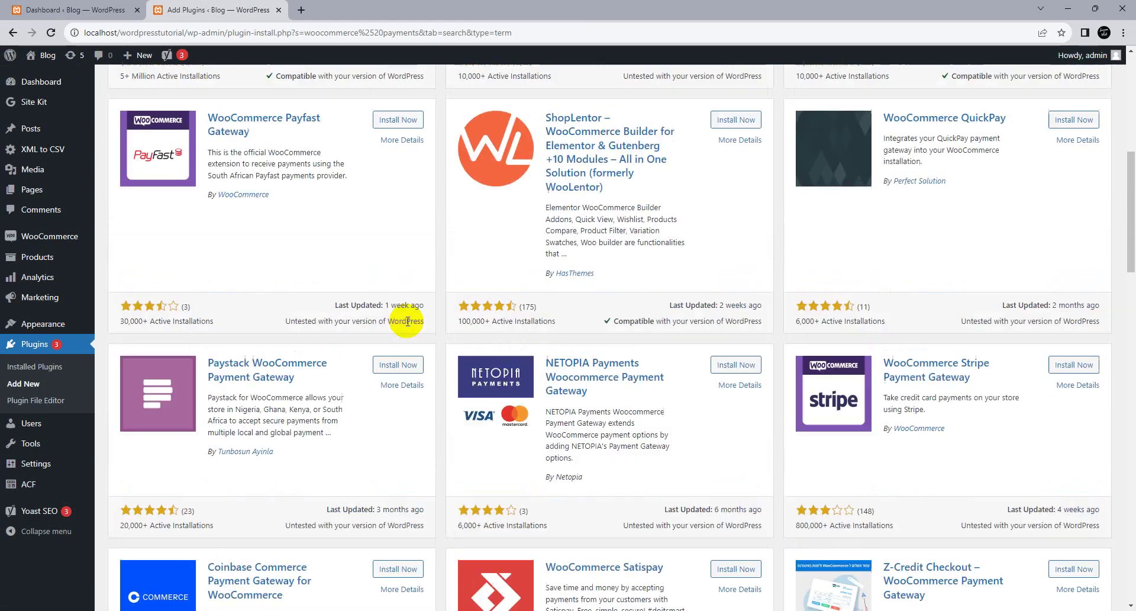
scroll(407, 321, up, 1)
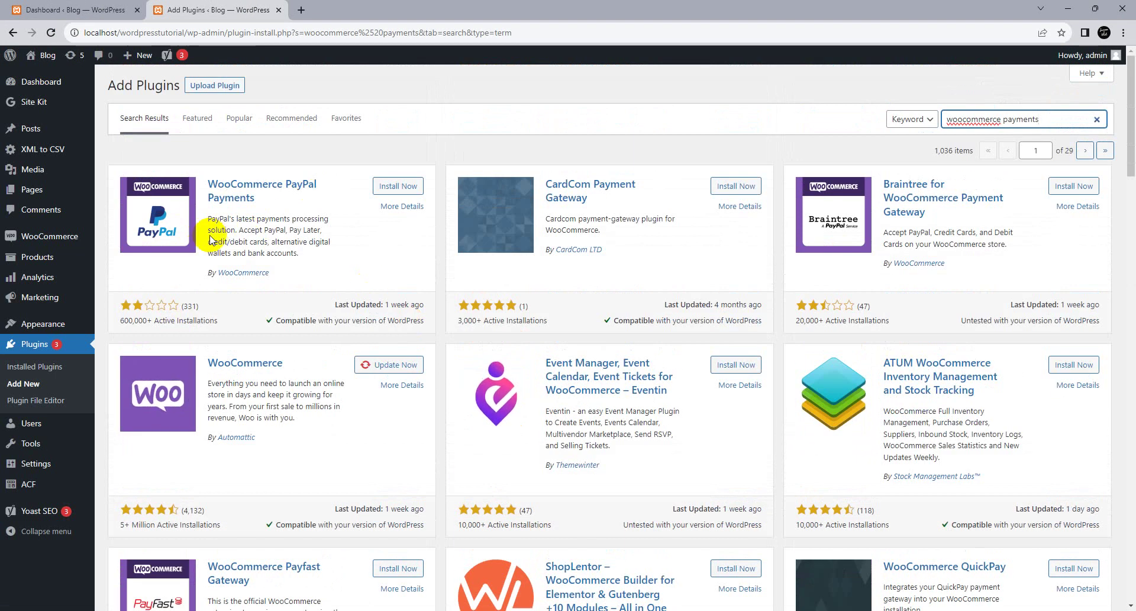
- Install the WooCommerce Stripe Payment Gateway plugin from the search results
scroll(222, 229, down, 6)
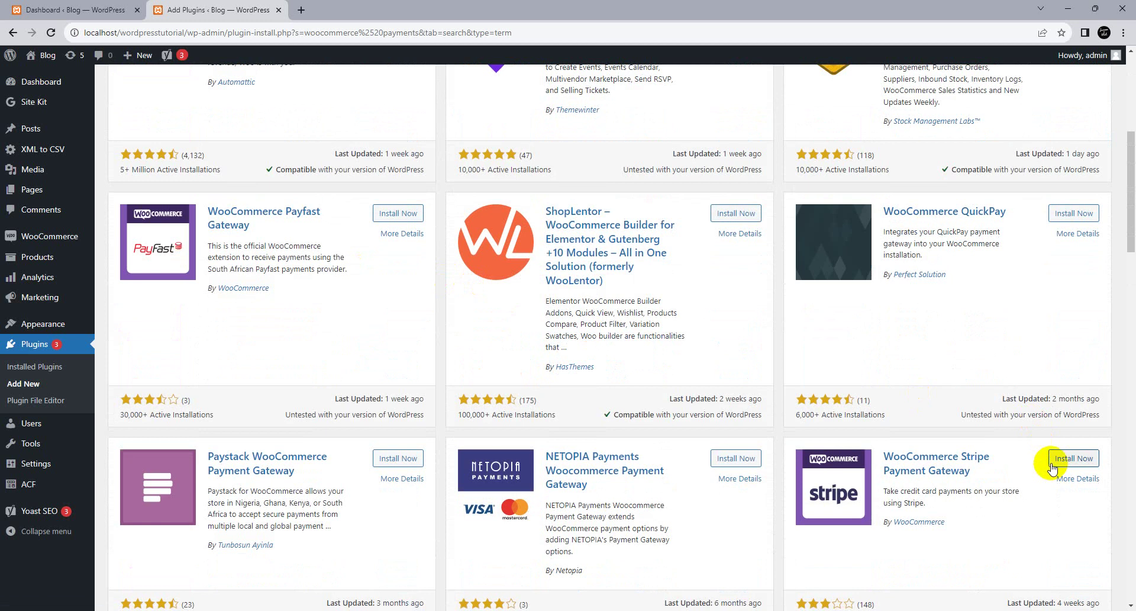
click(1068, 460)
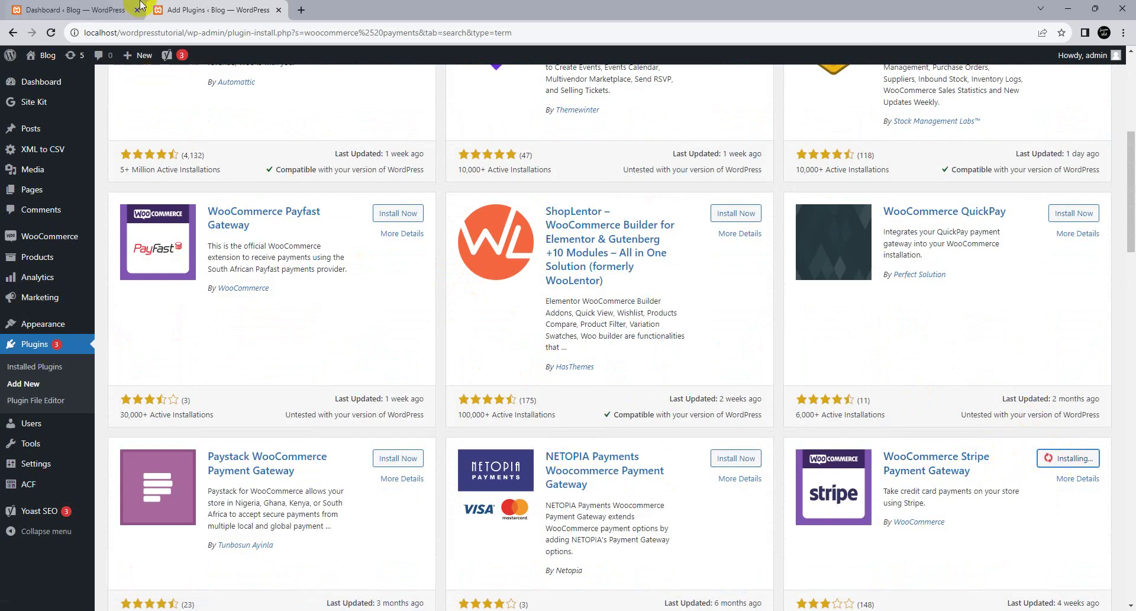
- Switch to the Dashboard browser tab, open the WooCommerce home page and view its "Set up payments" task
click(77, 10)
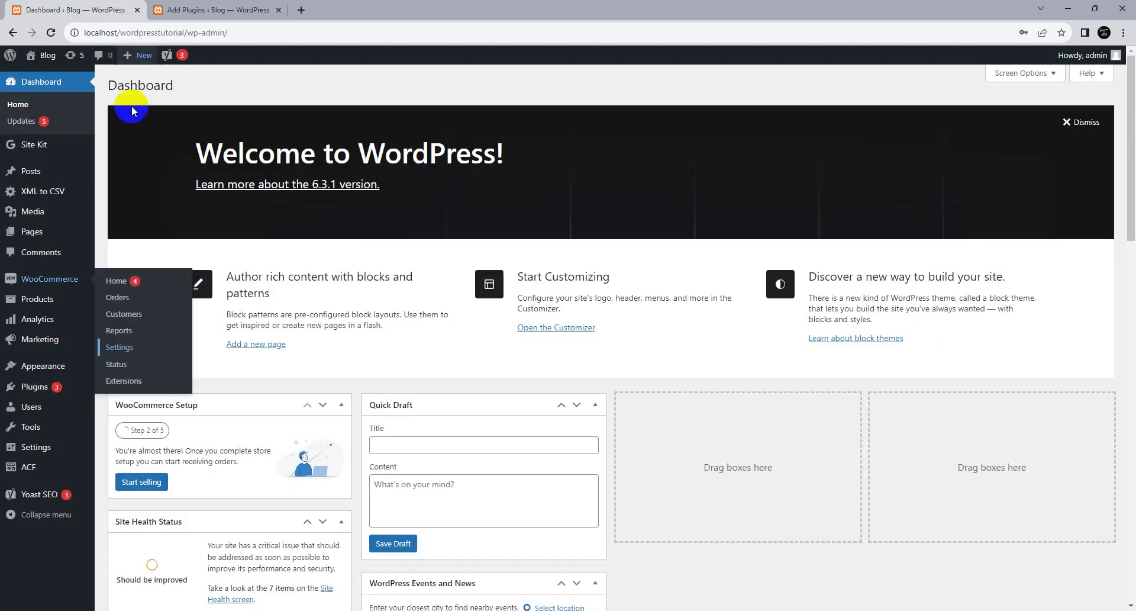
click(57, 286)
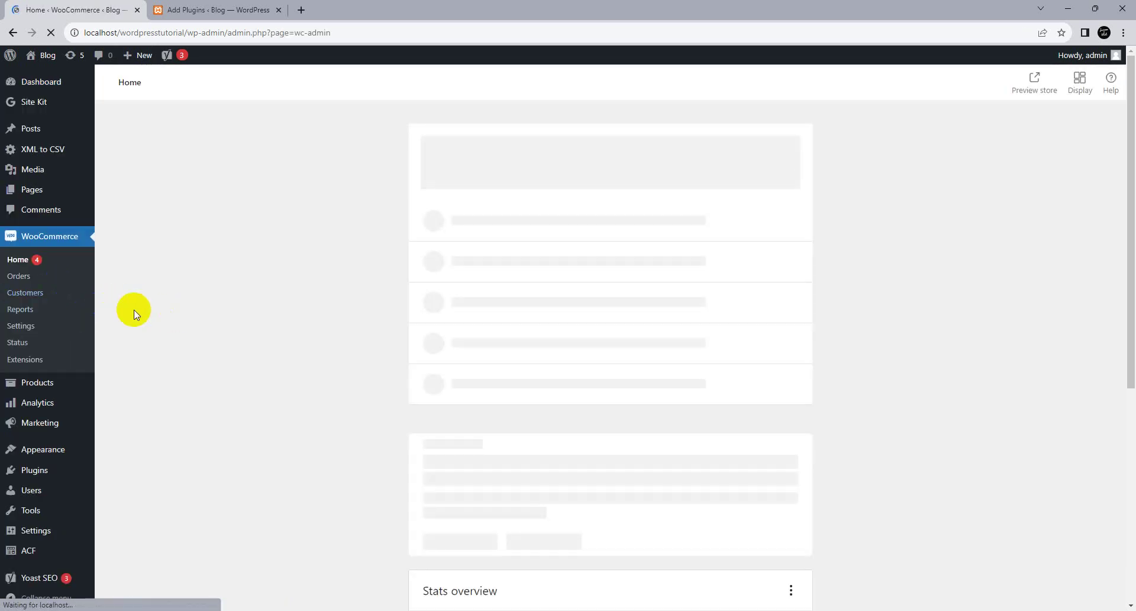
scroll(329, 345, down, 2)
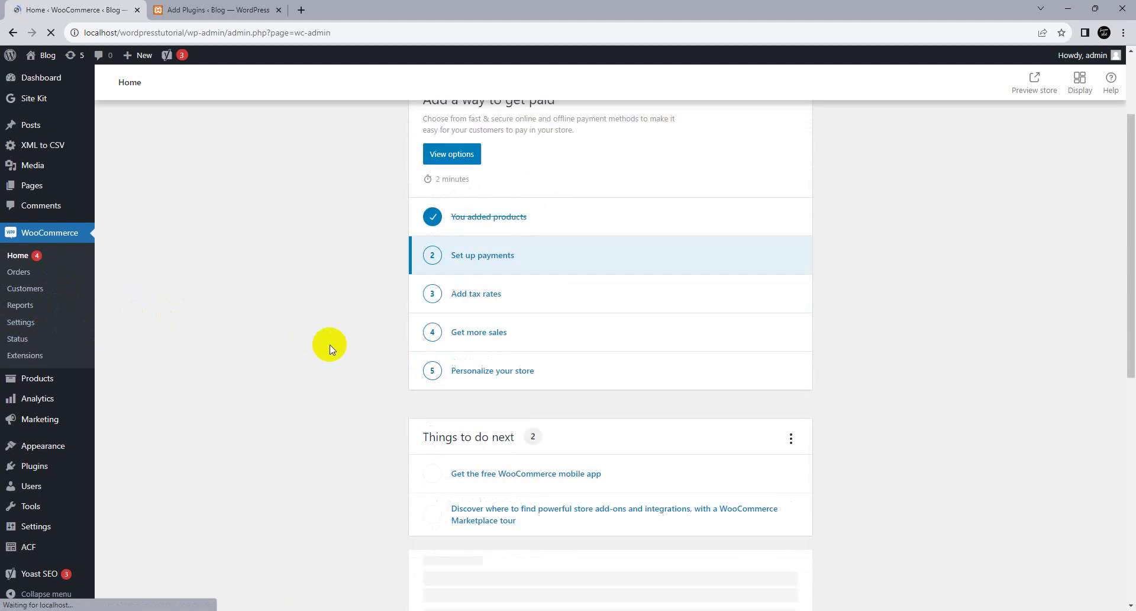
scroll(329, 345, down, 5)
scroll(325, 342, up, 5)
click(470, 262)
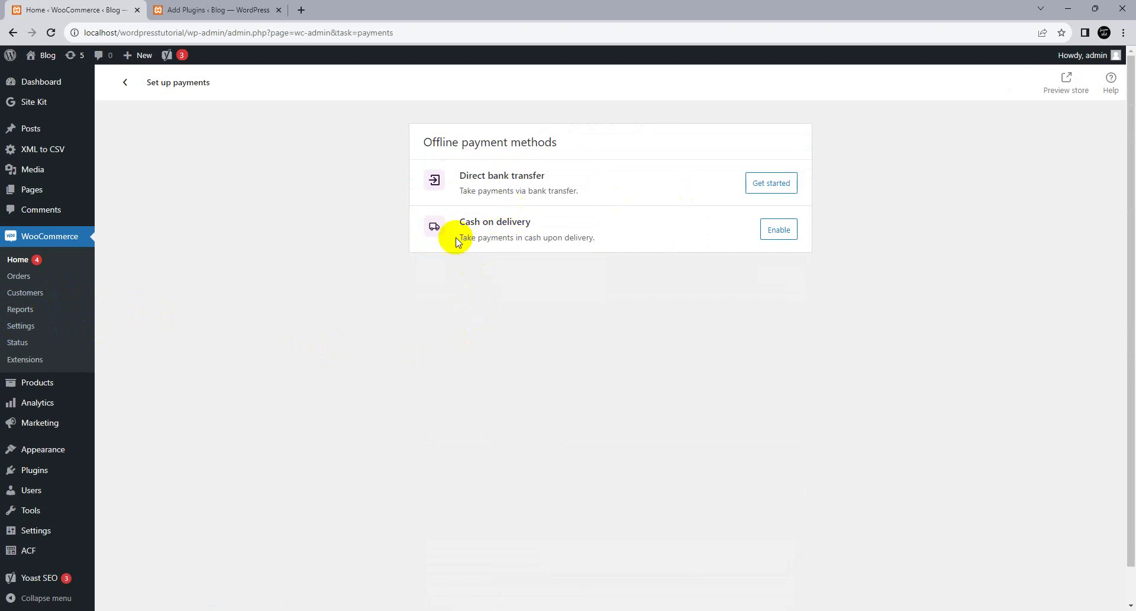
click(56, 274)
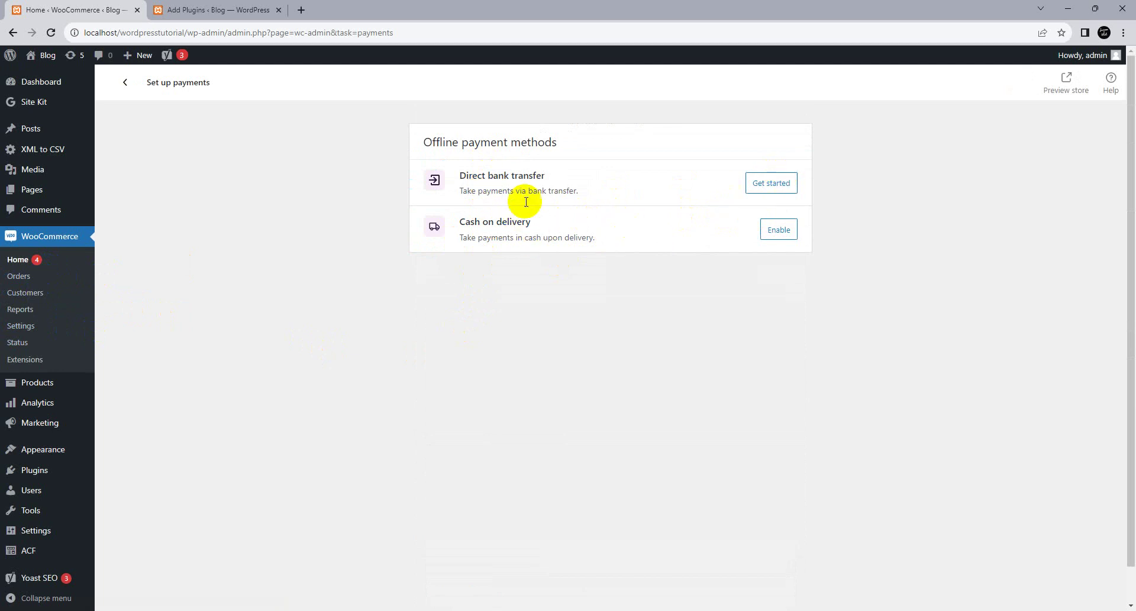
- Open the WooCommerce payment settings showing the installed payment methods
click(55, 330)
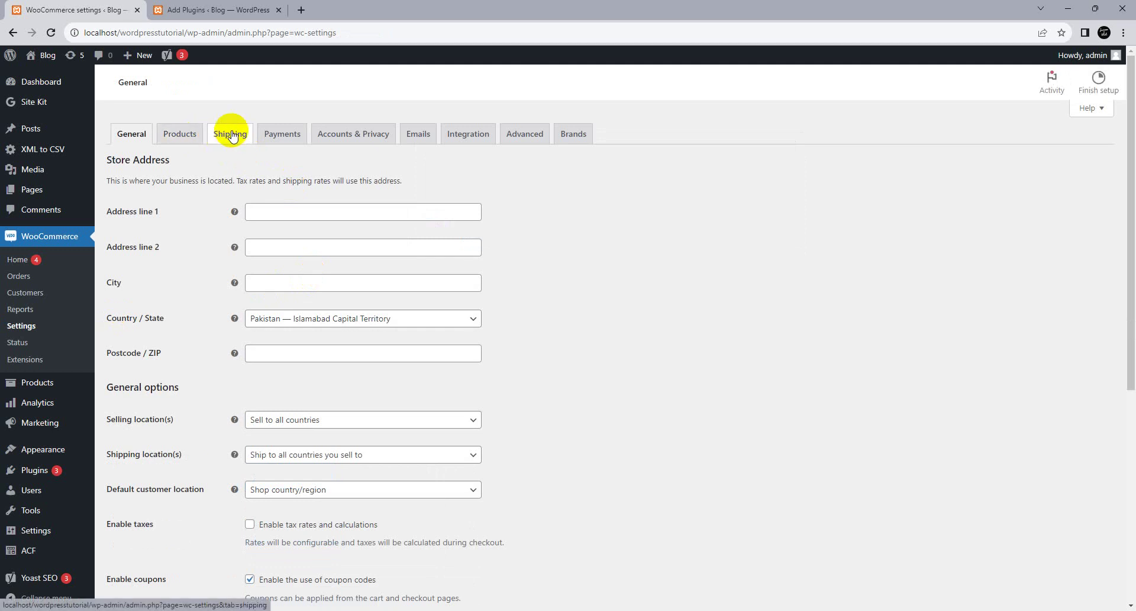
click(297, 137)
scroll(391, 257, down, 6)
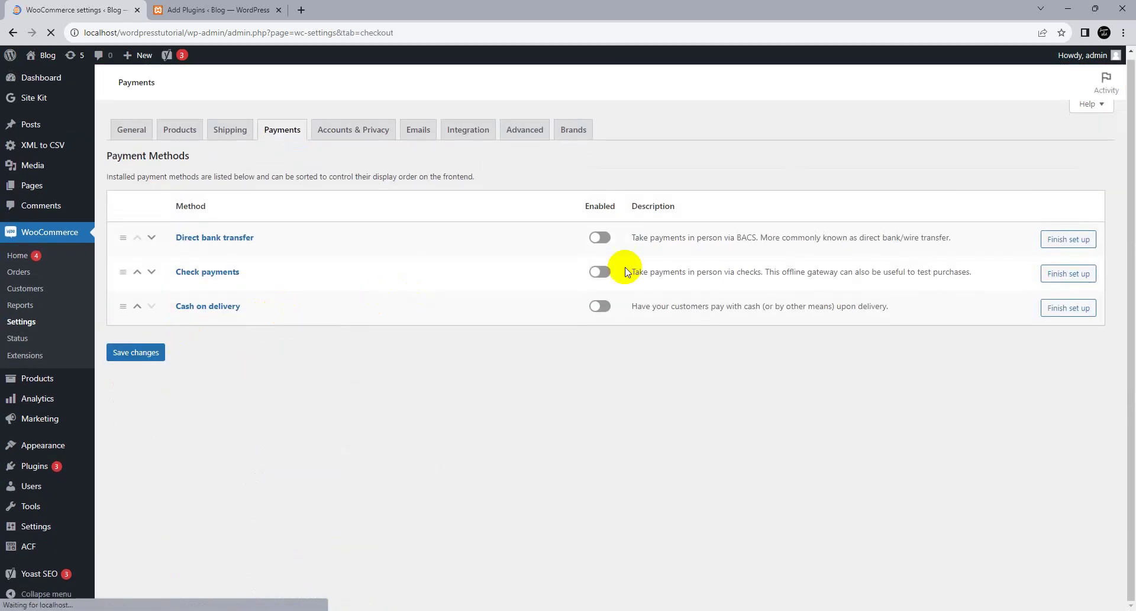
- Return to the plugin search results and activate WooCommerce Stripe Payment Gateway
click(187, 10)
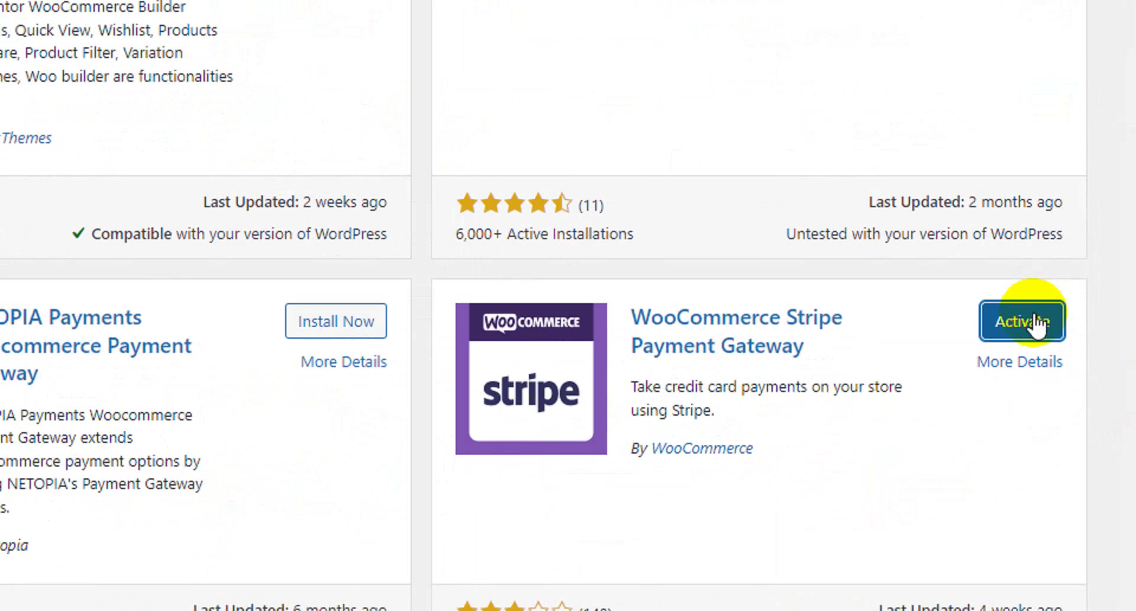
click(1081, 458)
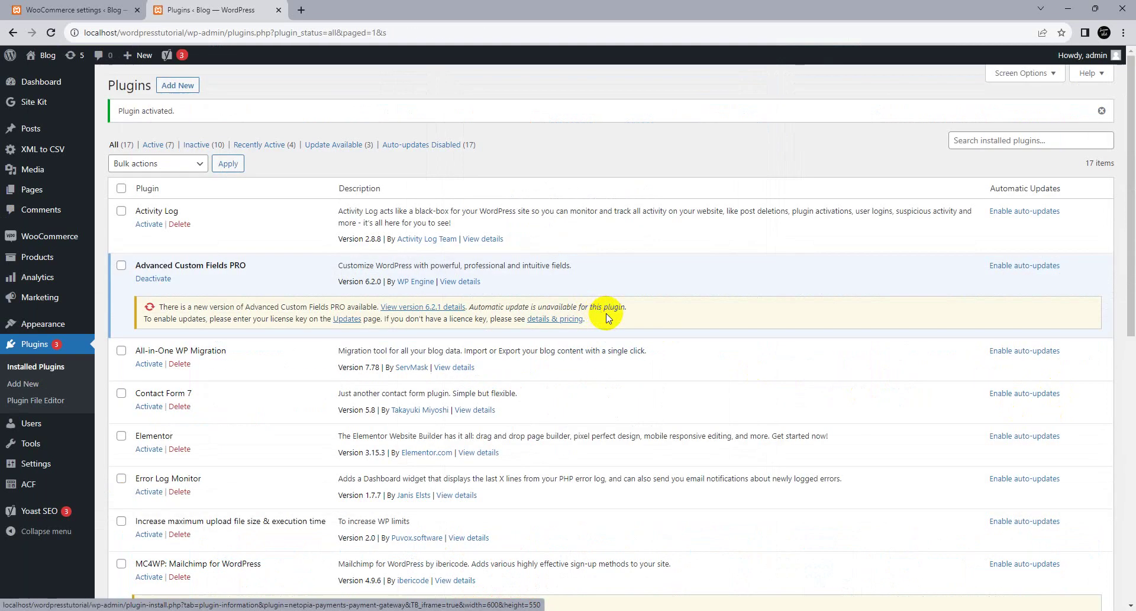
- Reload the WooCommerce payment settings and review the Stripe payment methods in the list
click(76, 6)
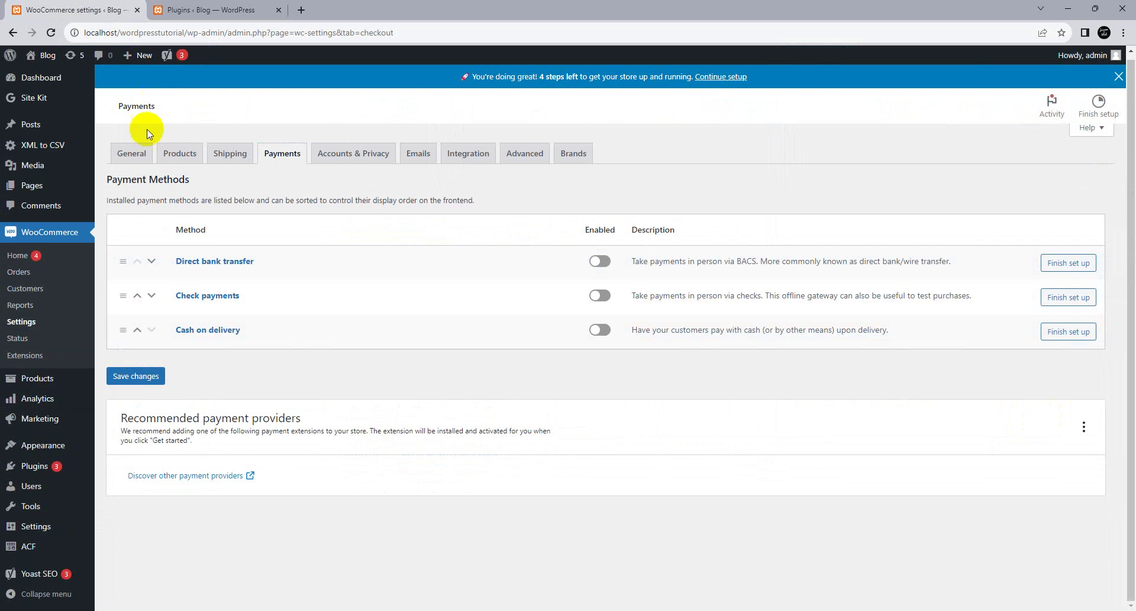
click(49, 36)
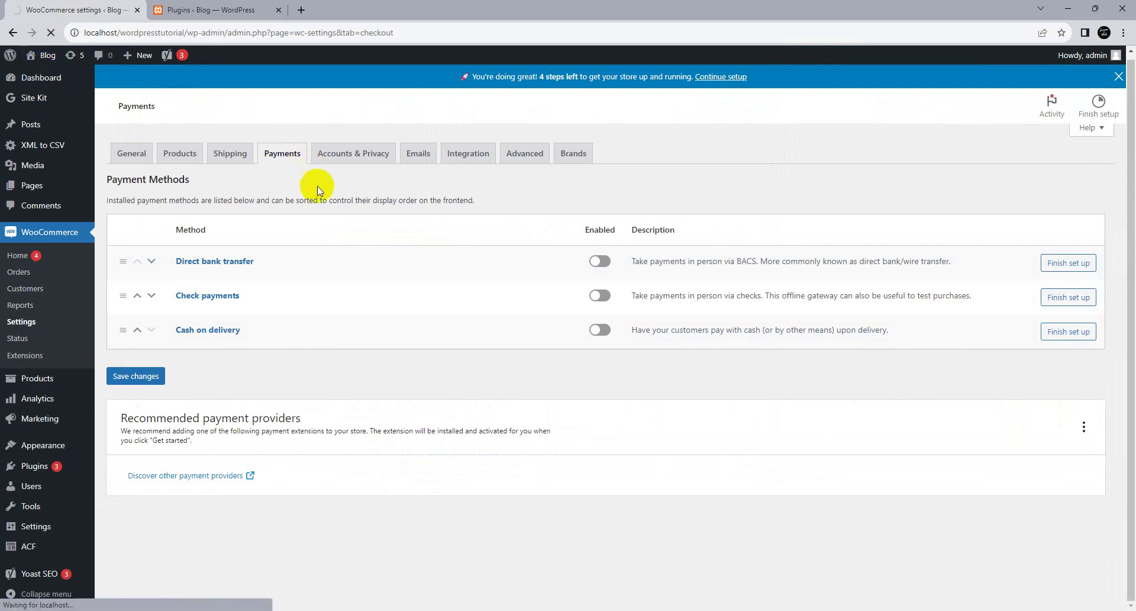
scroll(350, 216, down, 4)
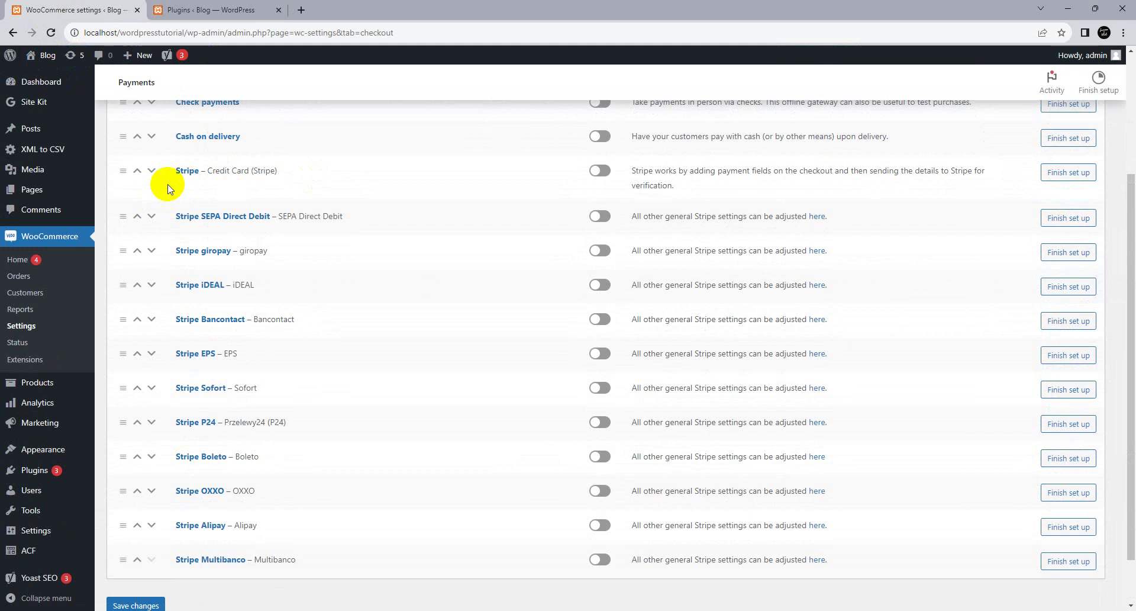
scroll(190, 213, down, 2)
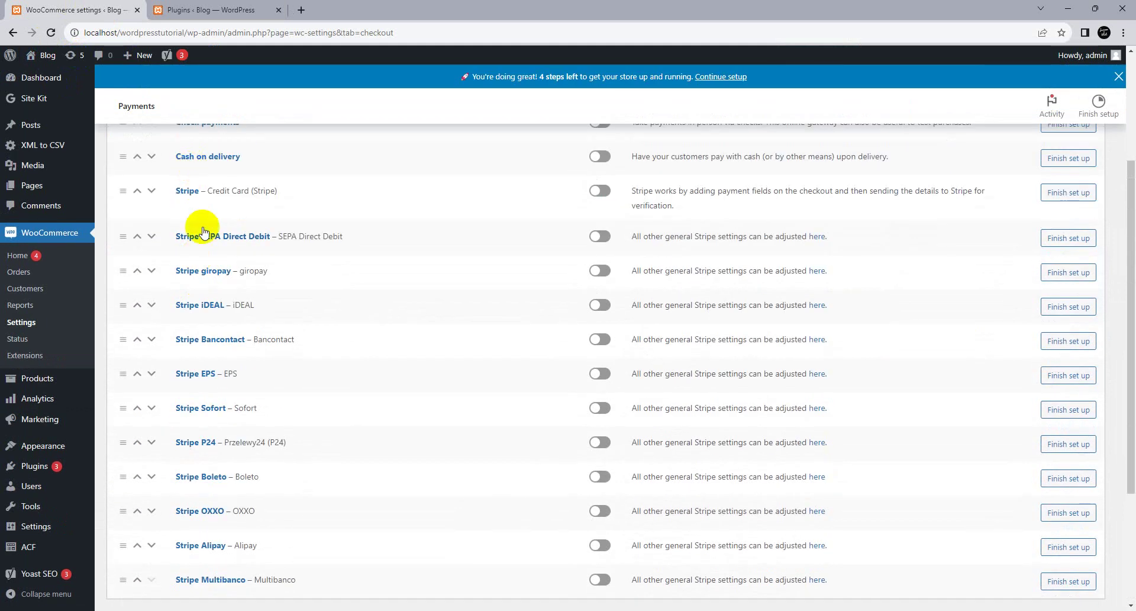
scroll(197, 221, down, 2)
scroll(223, 400, down, 2)
scroll(223, 400, up, 5)
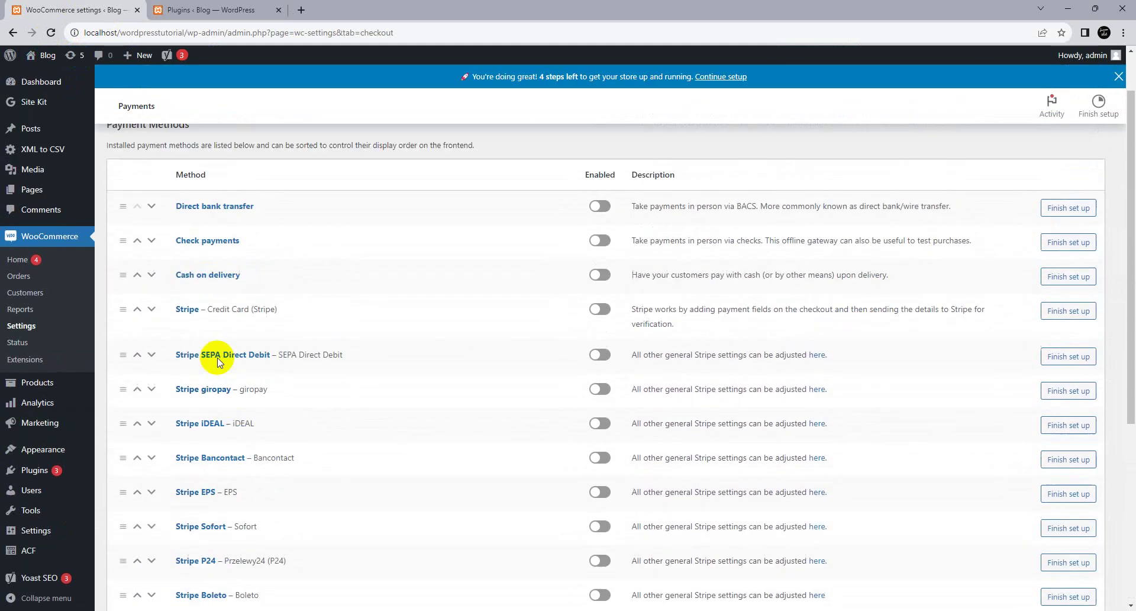
- Start enabling the Stripe credit card method and open the form for its test account keys
click(598, 309)
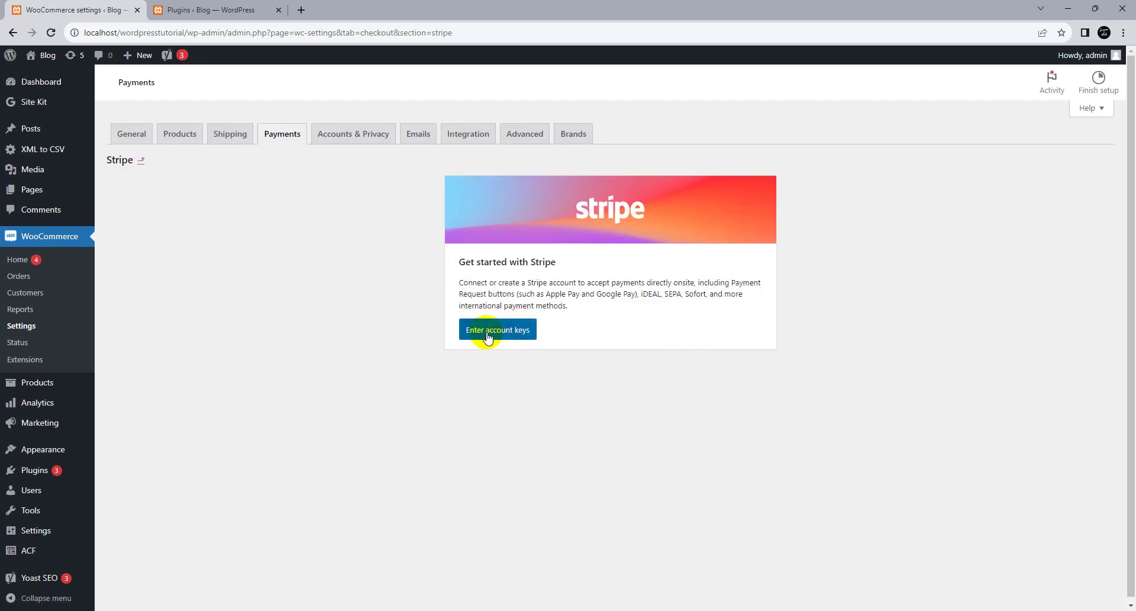
click(474, 341)
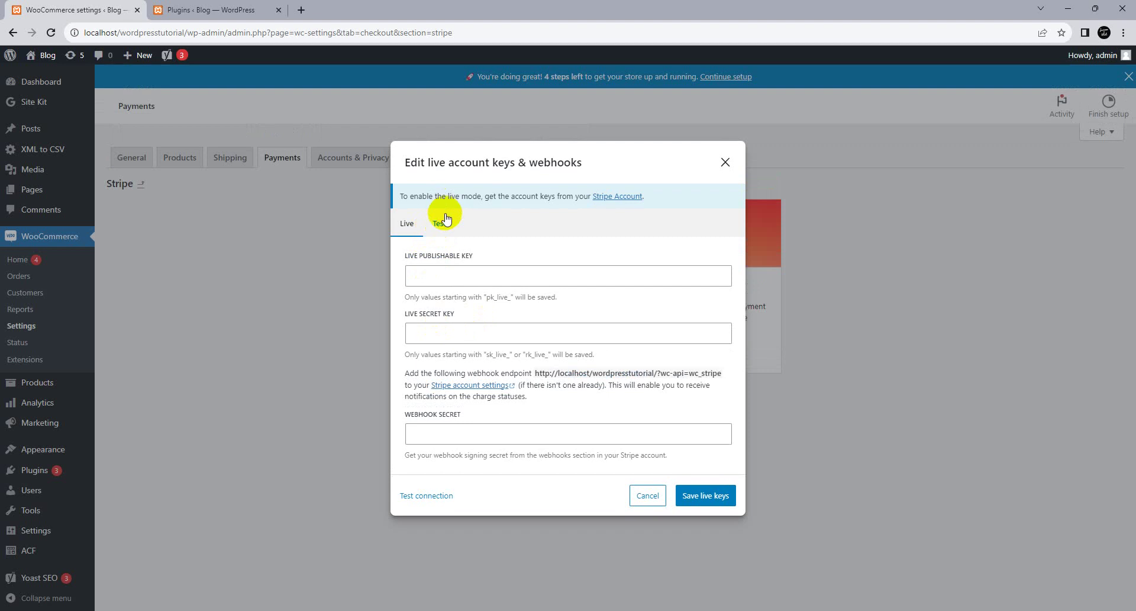
click(443, 224)
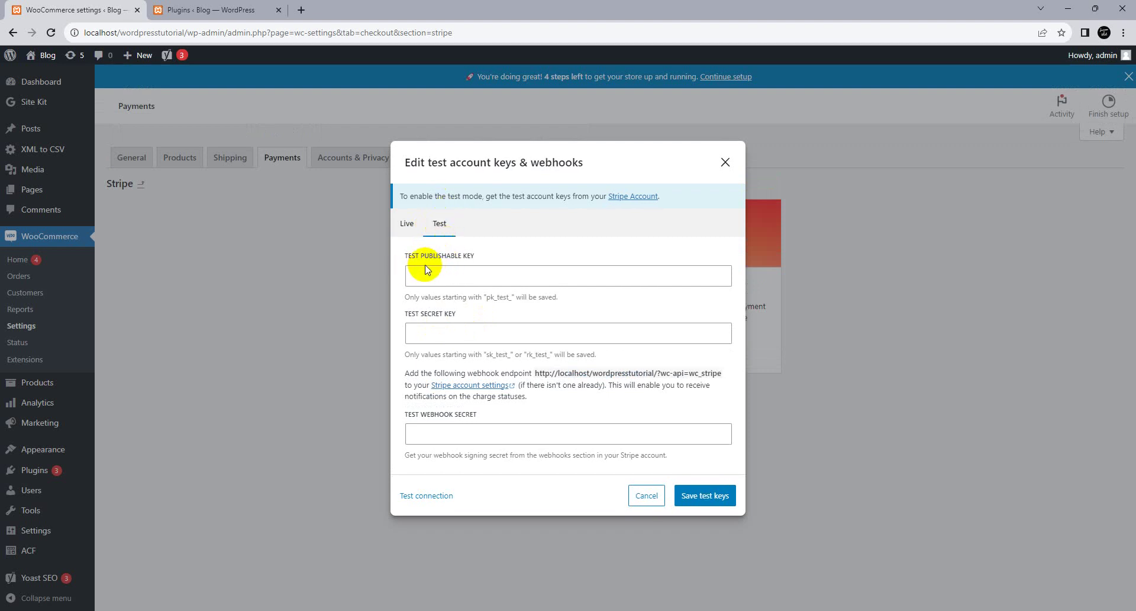
- Follow the Stripe Account link, view the sign-in and account creation pages, and return to the test account keys form
click(639, 197)
click(357, 10)
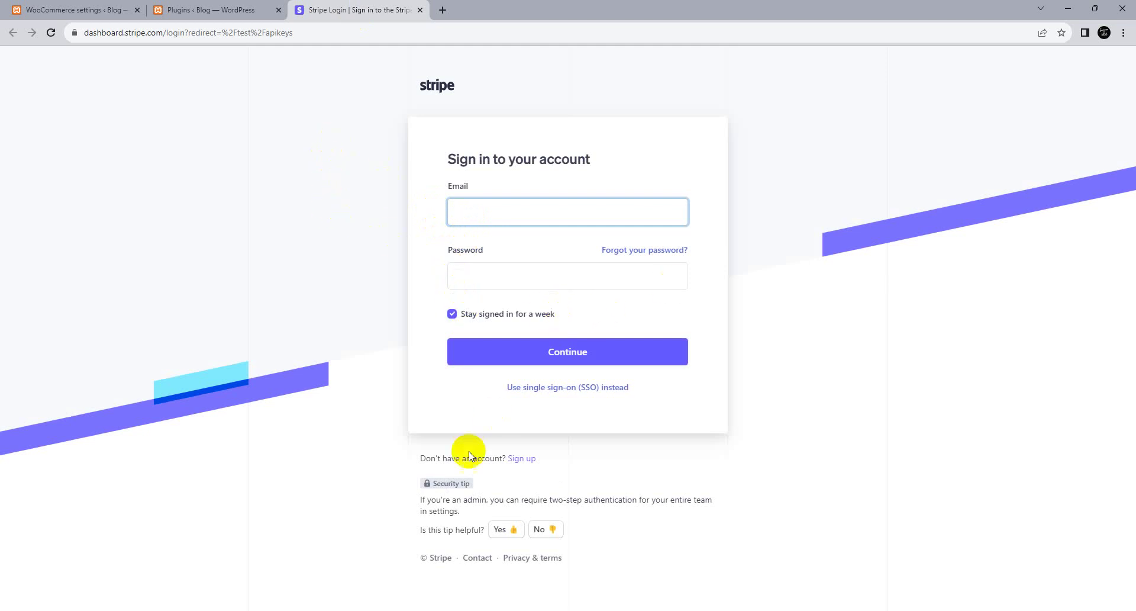
click(520, 458)
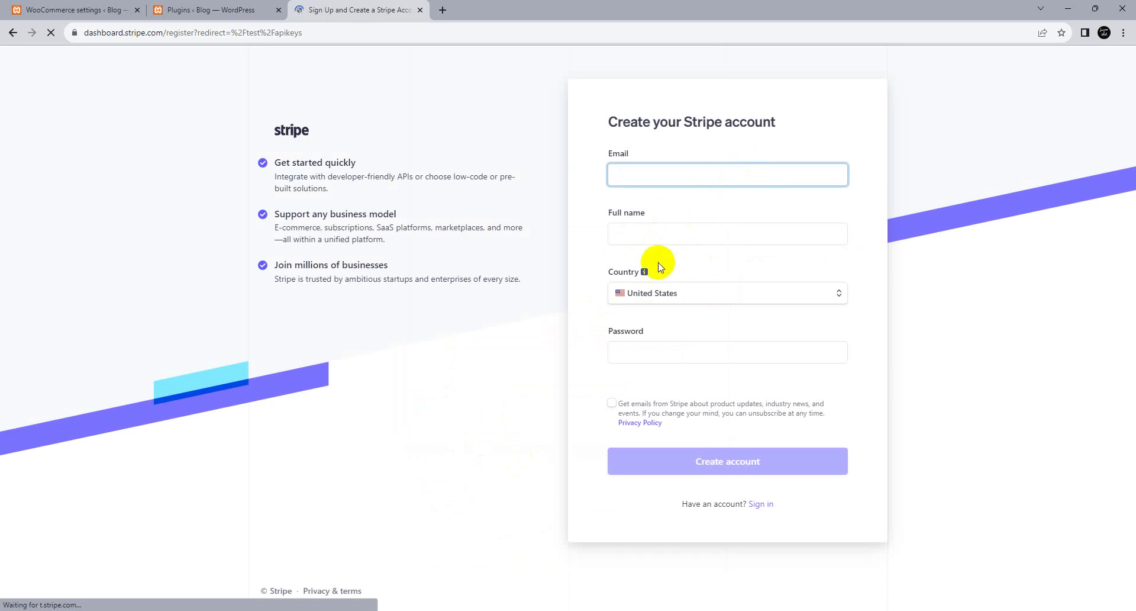
click(182, 6)
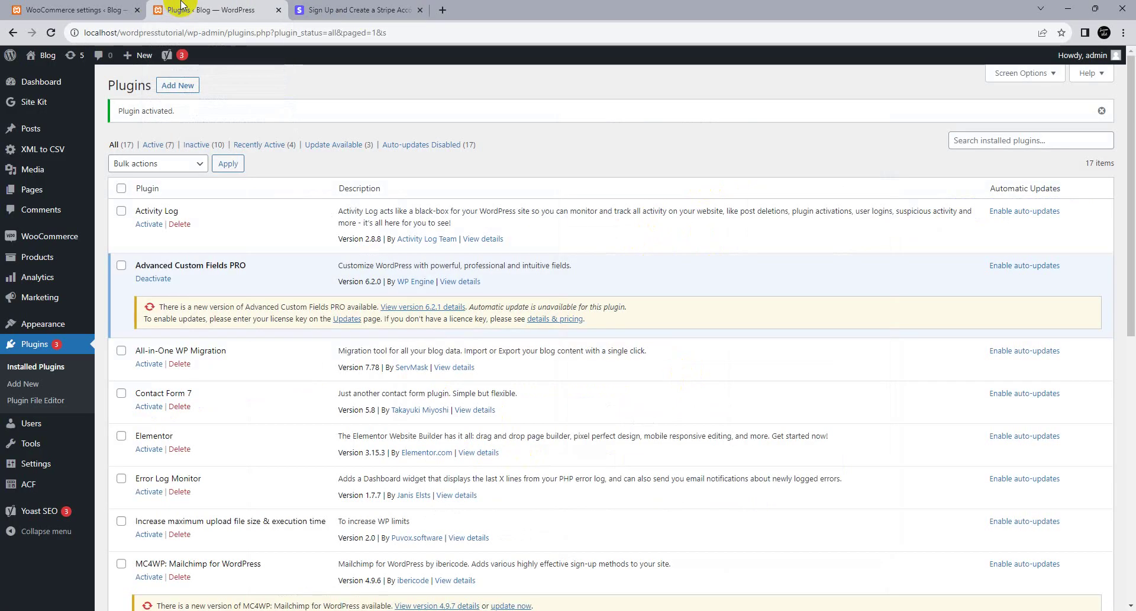
click(114, 6)
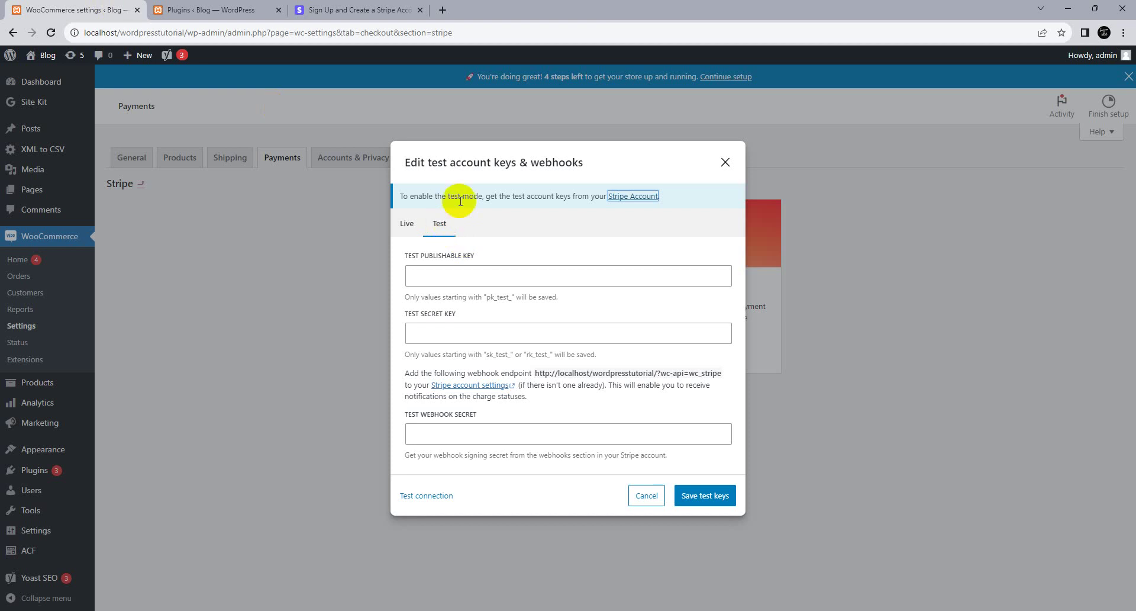
- Examine the test key fields and webhook endpoint, close the form without saving, and return to the payment methods list
click(460, 267)
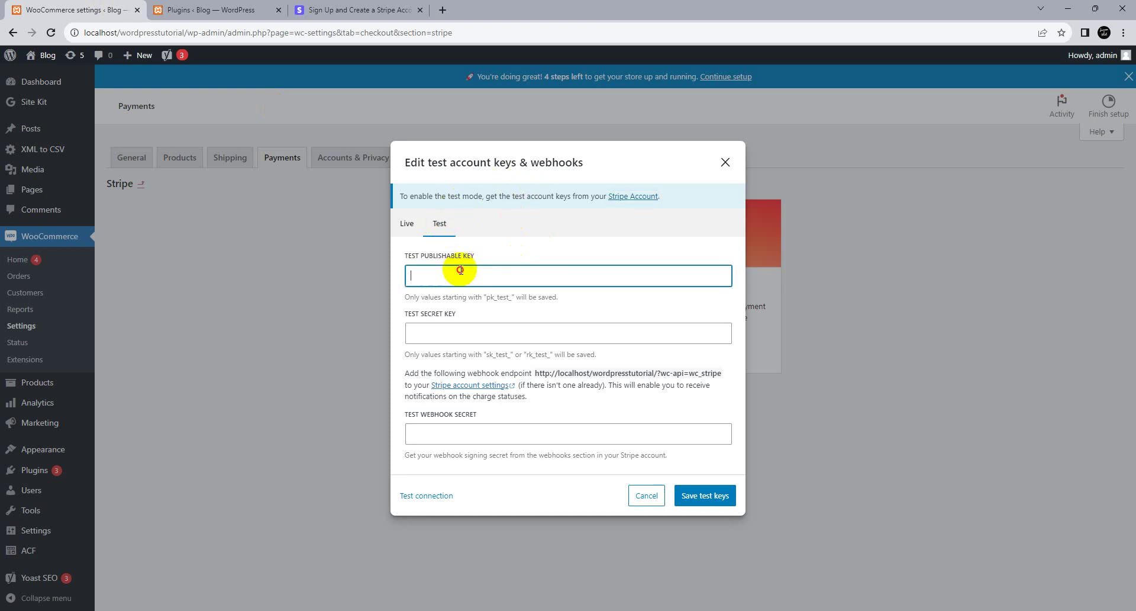
click(464, 326)
drag(429, 256, 405, 256)
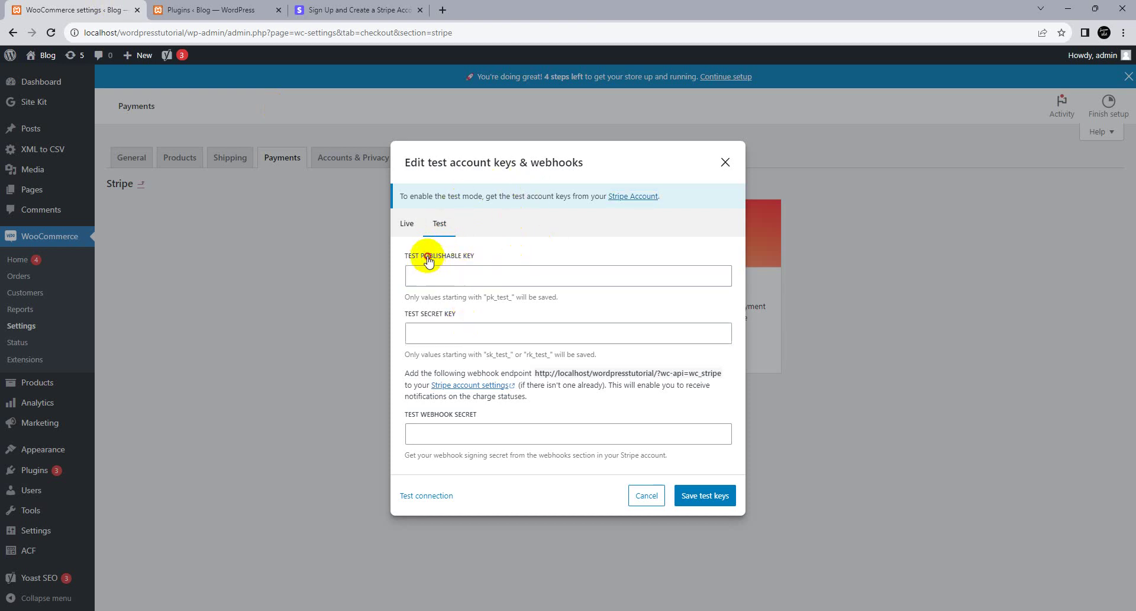
drag(406, 314, 470, 312)
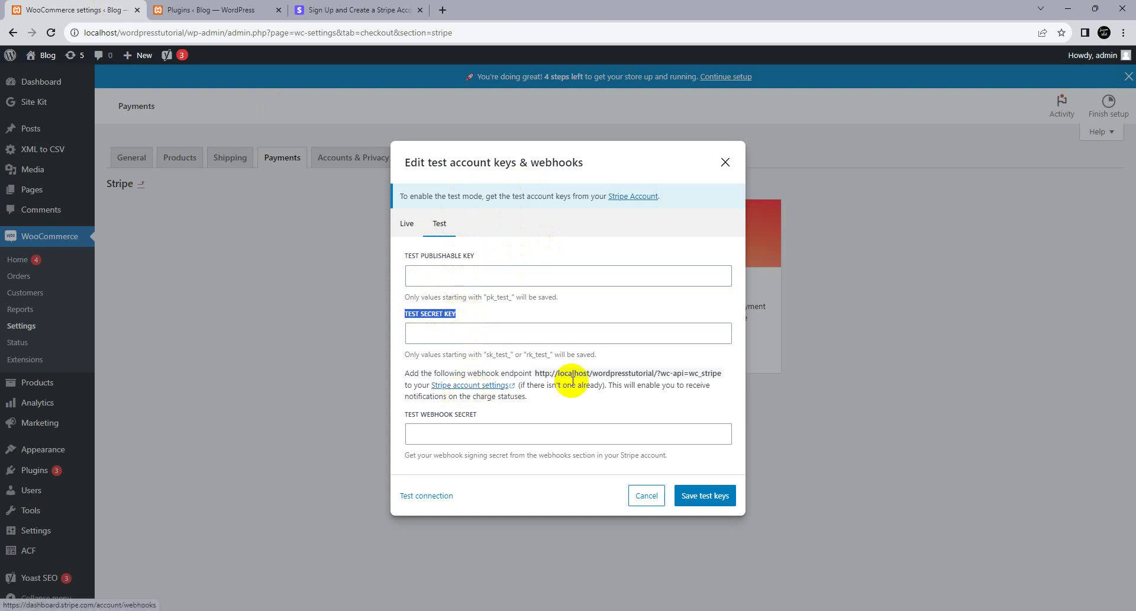
drag(660, 373, 713, 378)
click(502, 426)
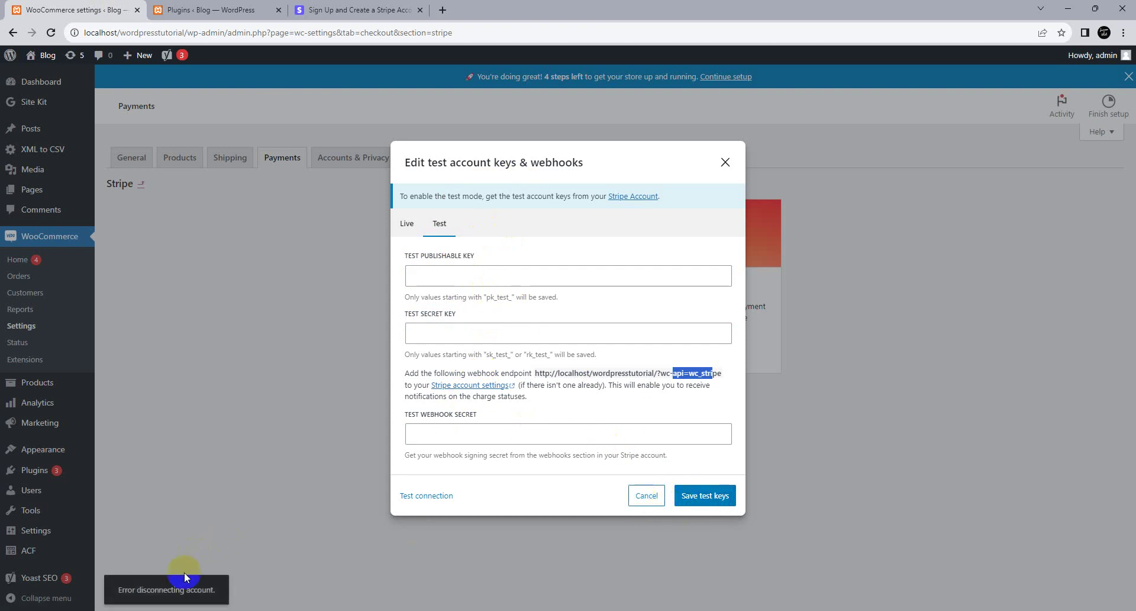
click(176, 592)
click(644, 495)
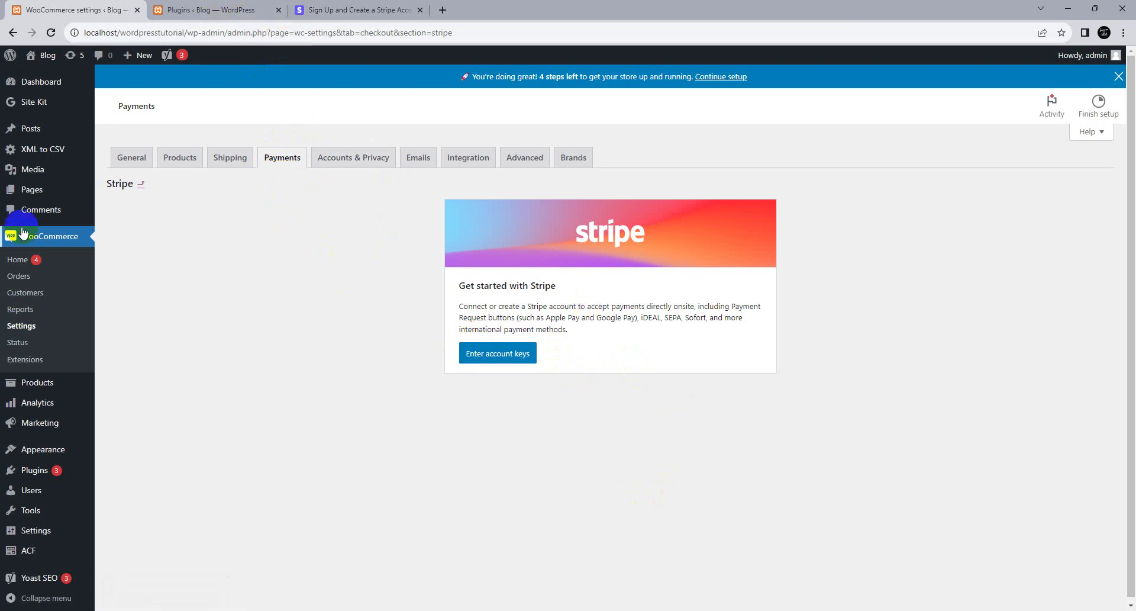
click(283, 159)
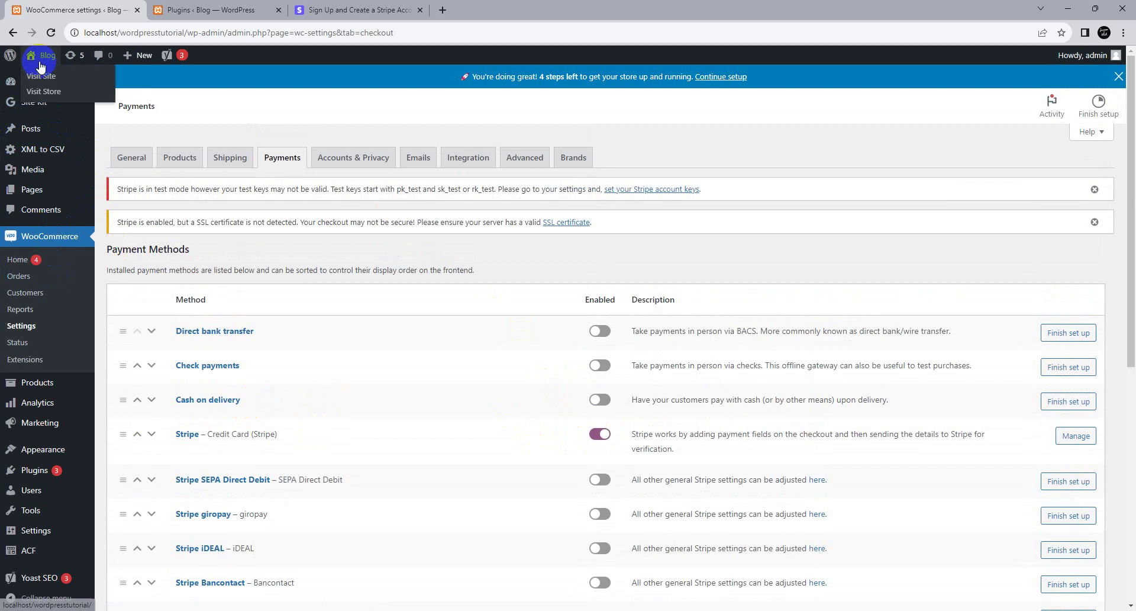
- Open the storefront in a separate browser tab and add the 0214-0824 TAC101-EN Front Axle Cap to the cart
middle_click(41, 76)
click(485, 7)
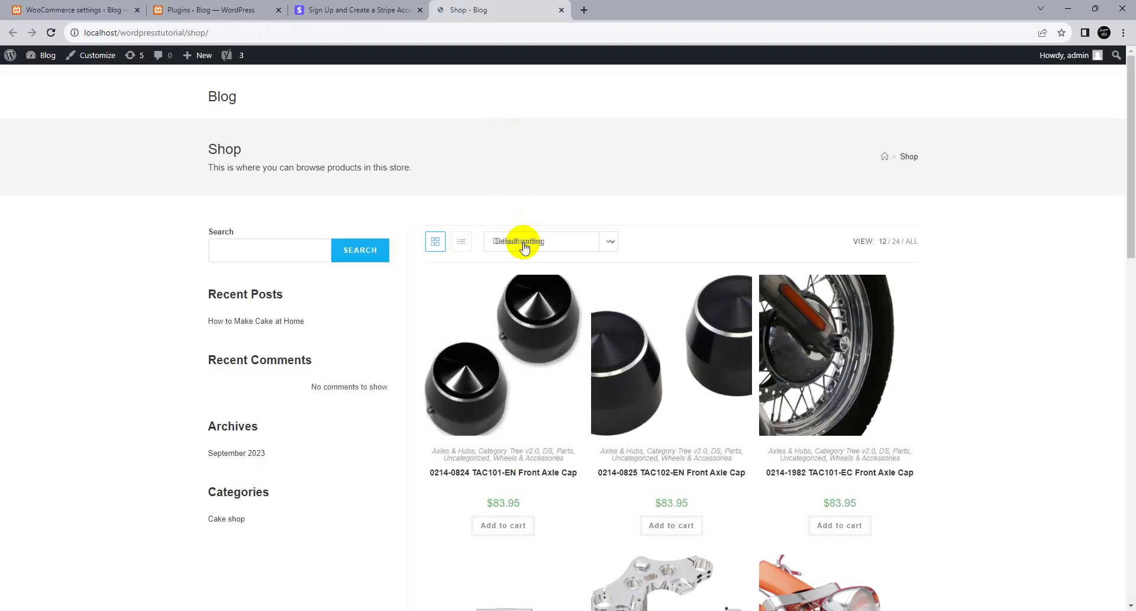
scroll(520, 284, down, 2)
click(506, 407)
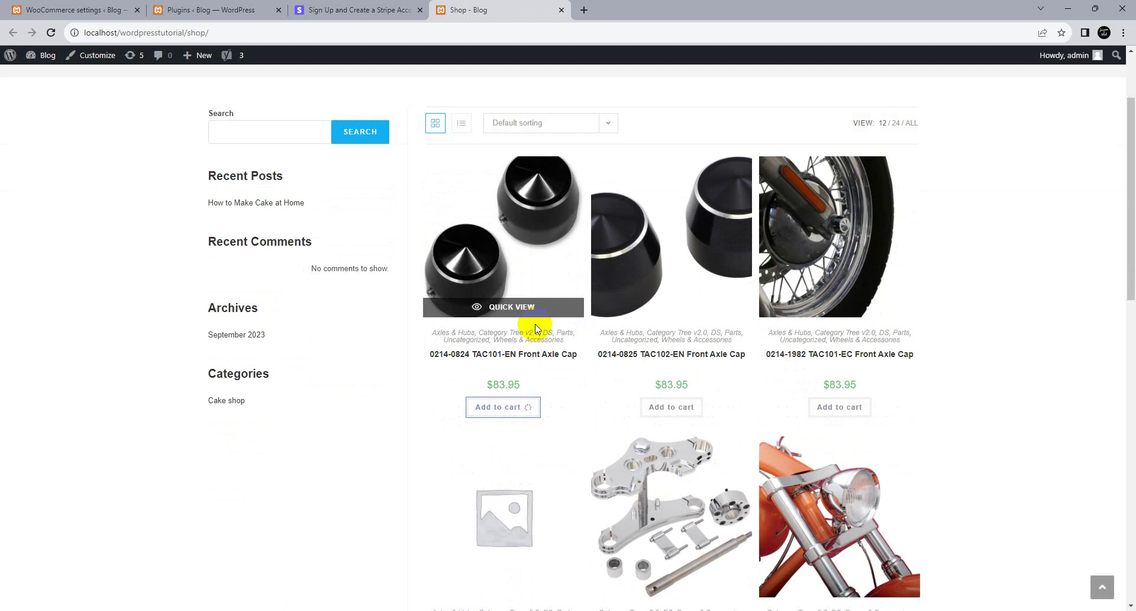
- View the cart, proceed to checkout, and check the available payment methods in the order section
click(516, 407)
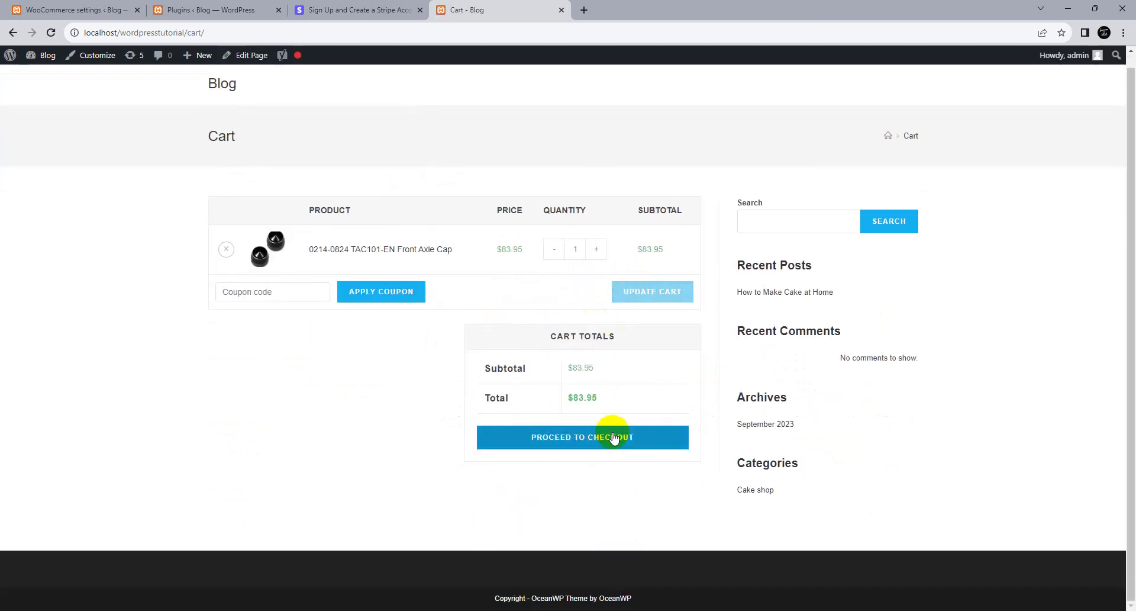
click(613, 437)
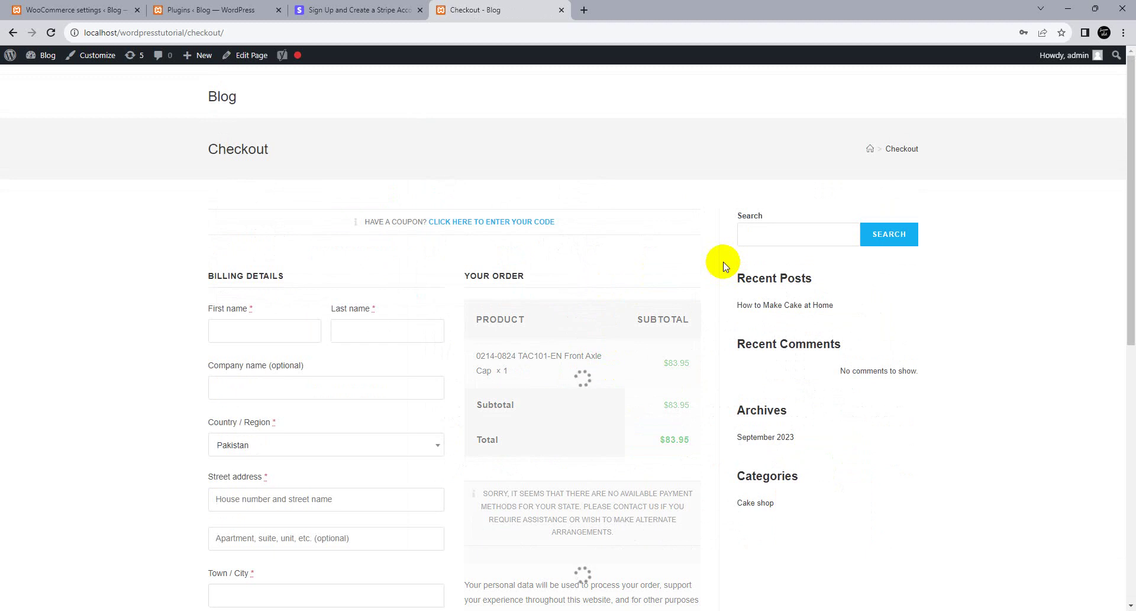
scroll(723, 264, down, 2)
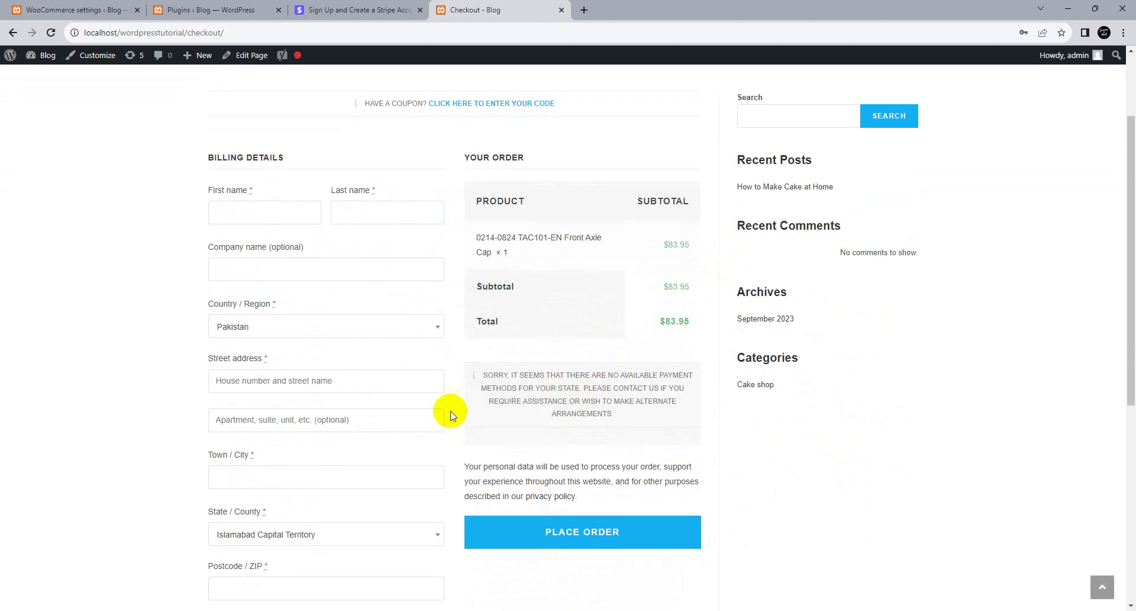
drag(482, 375, 588, 450)
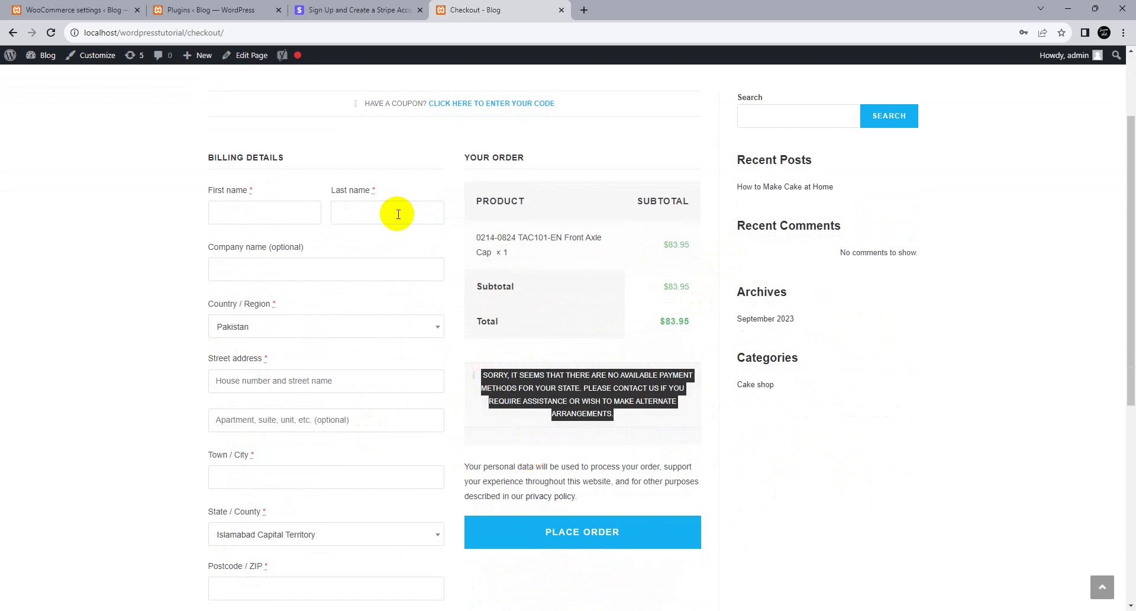
- Return to the WooCommerce payment settings and review the Stripe methods, including Credit Card, iDEAL, giropay and EPS
click(390, 9)
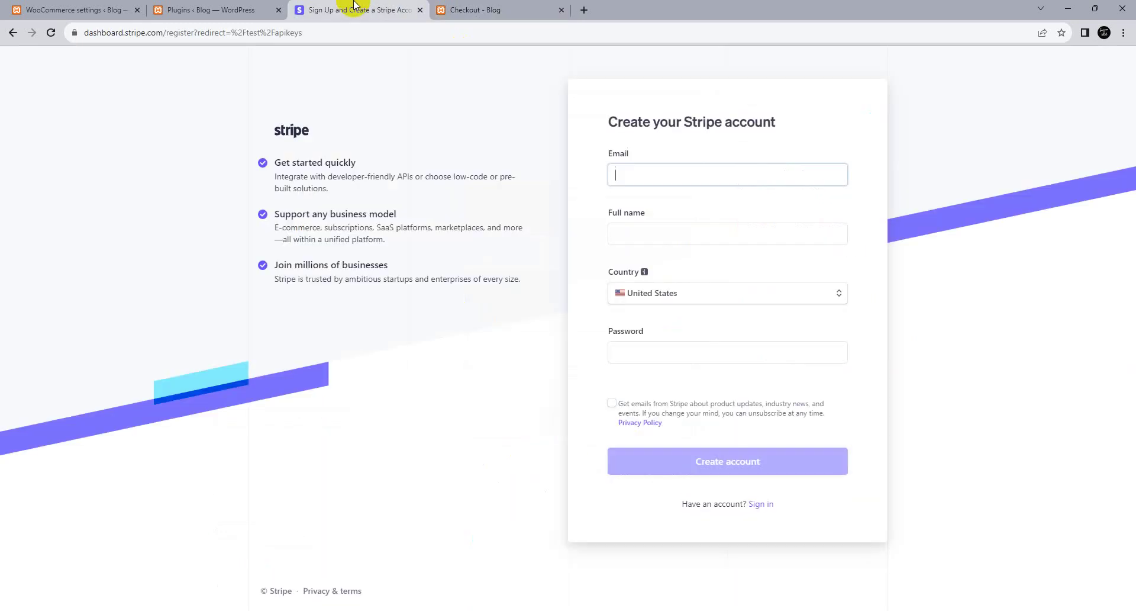
click(240, 9)
click(85, 7)
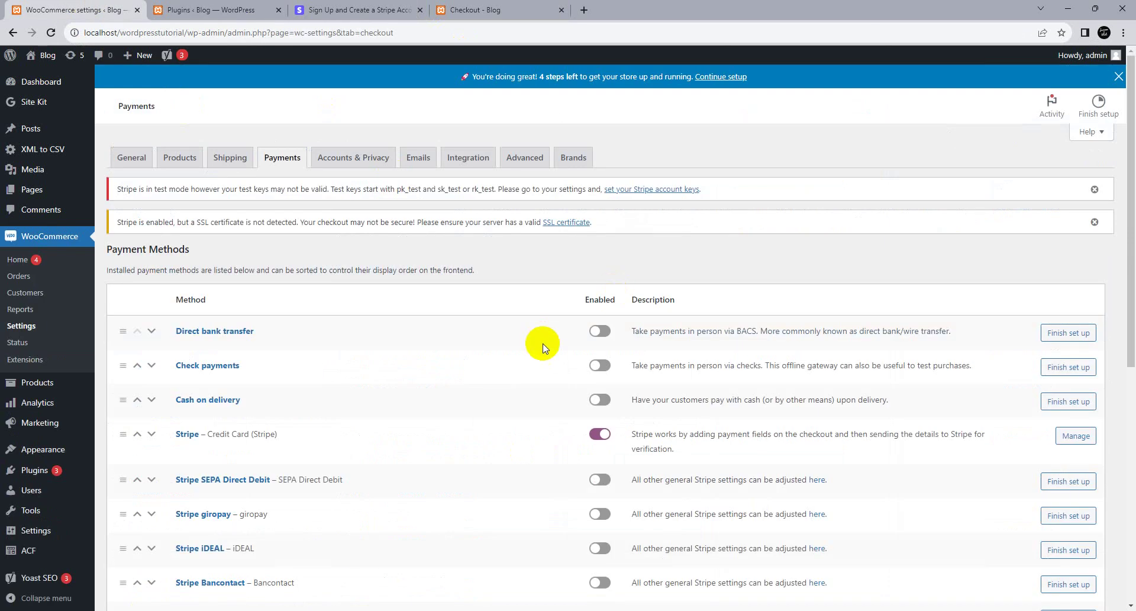
scroll(540, 343, down, 4)
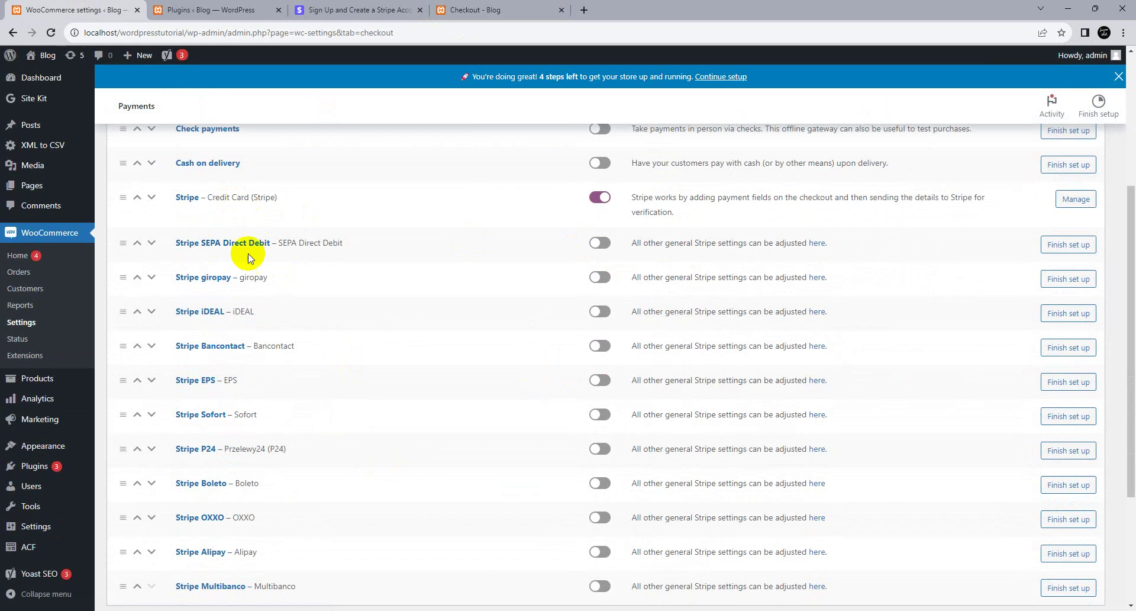
triple_click(233, 194)
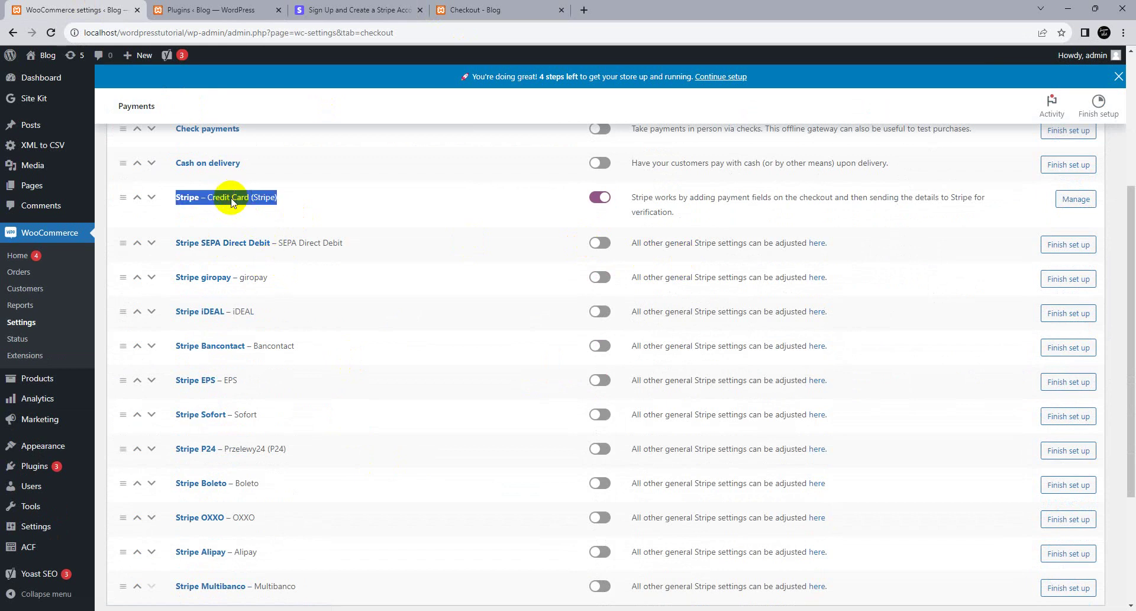
scroll(231, 302, down, 1)
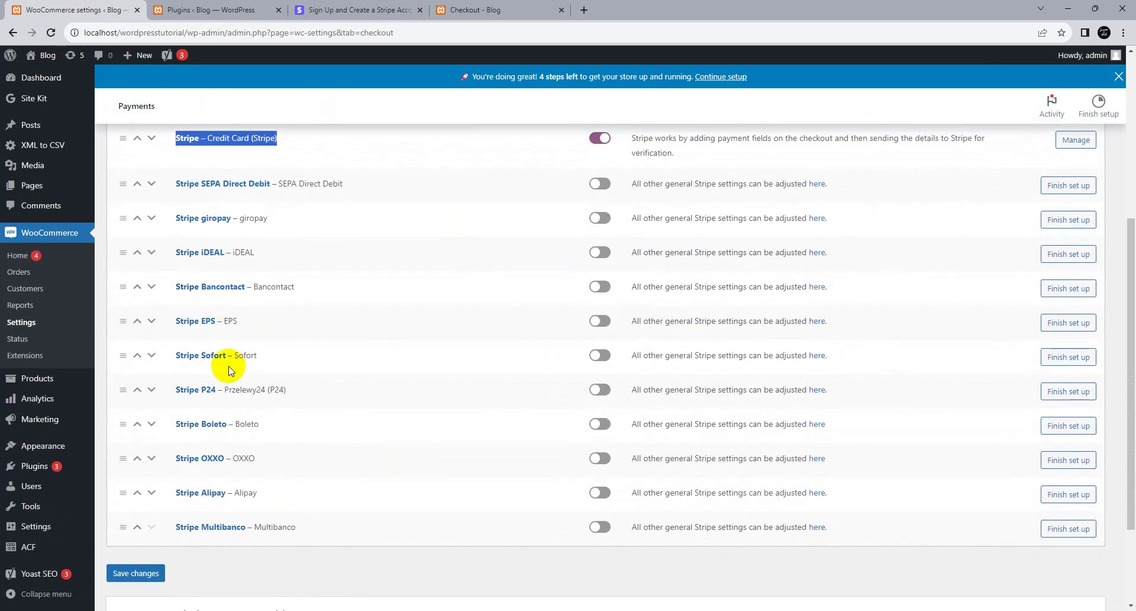
click(228, 248)
triple_click(228, 252)
click(247, 220)
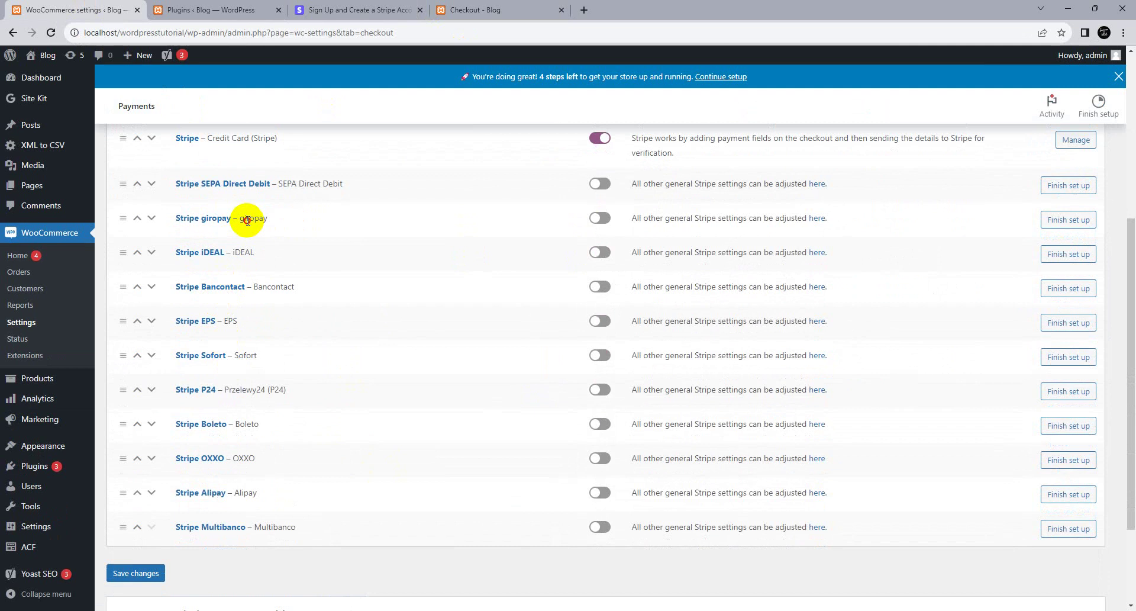
triple_click(247, 220)
click(230, 320)
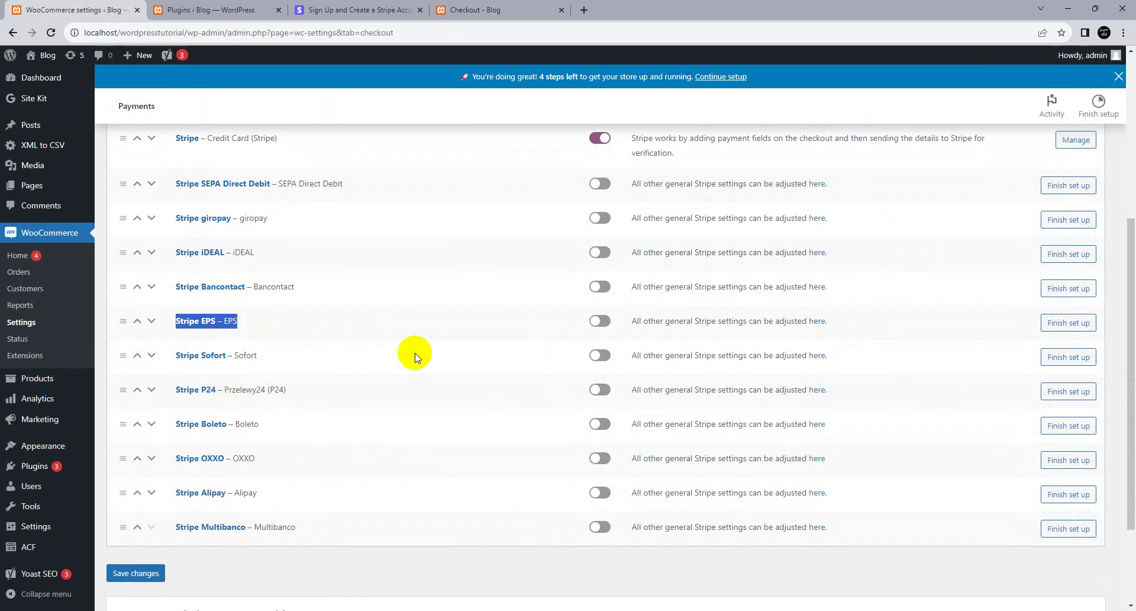
- Enable Stripe SEPA Direct Debit and open the account keys form from its settings
scroll(449, 351, up, 2)
click(599, 303)
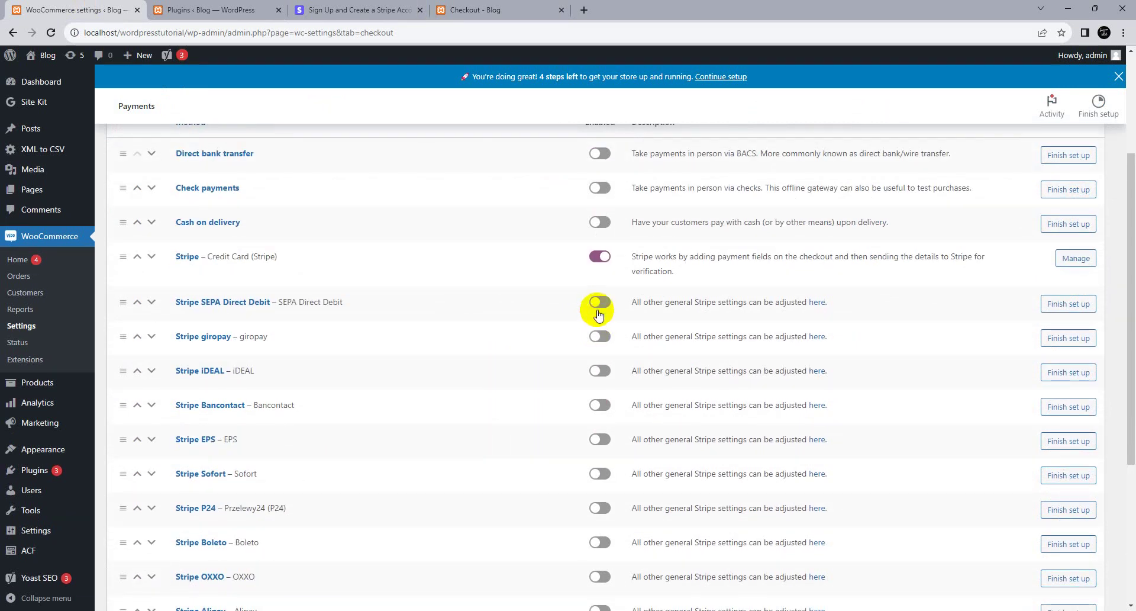
click(249, 307)
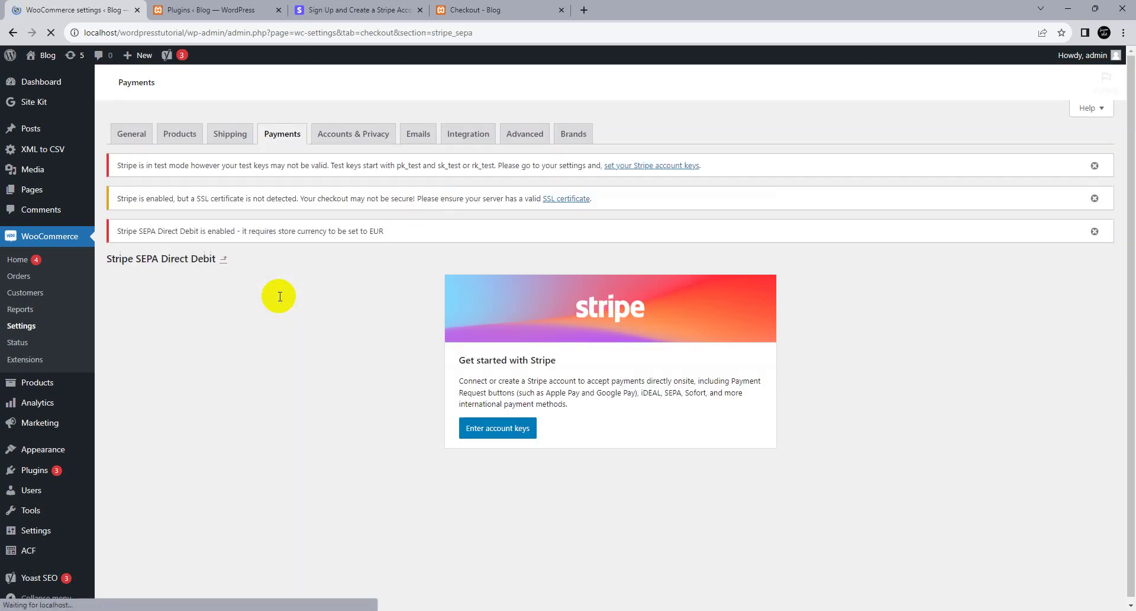
click(491, 429)
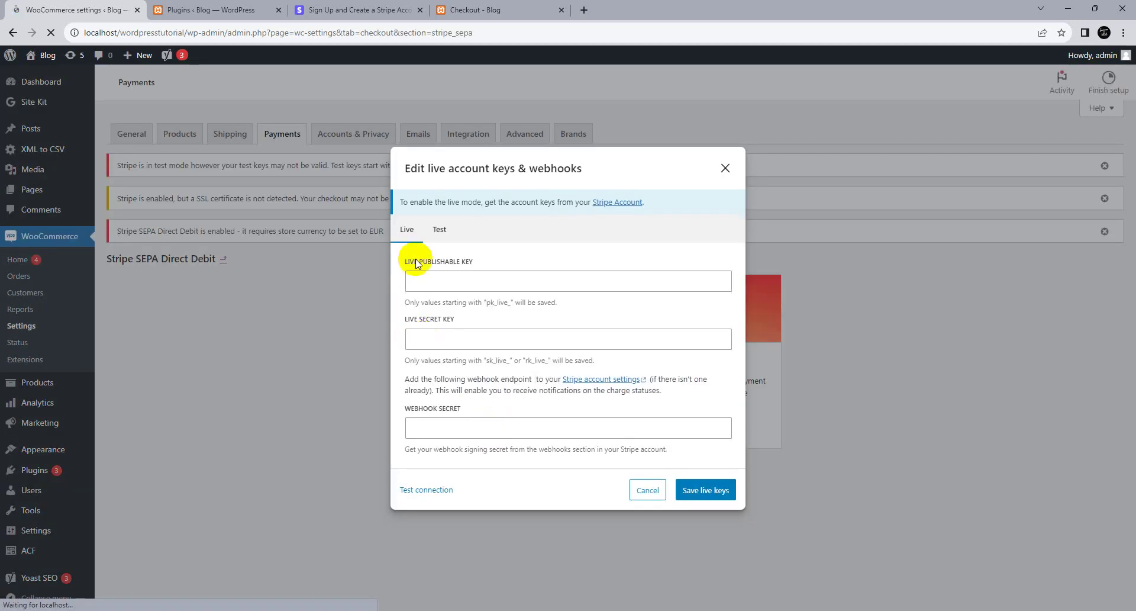
- Compare the live and test account key fields for Stripe SEPA Direct Debit, and close the form without saving
click(439, 230)
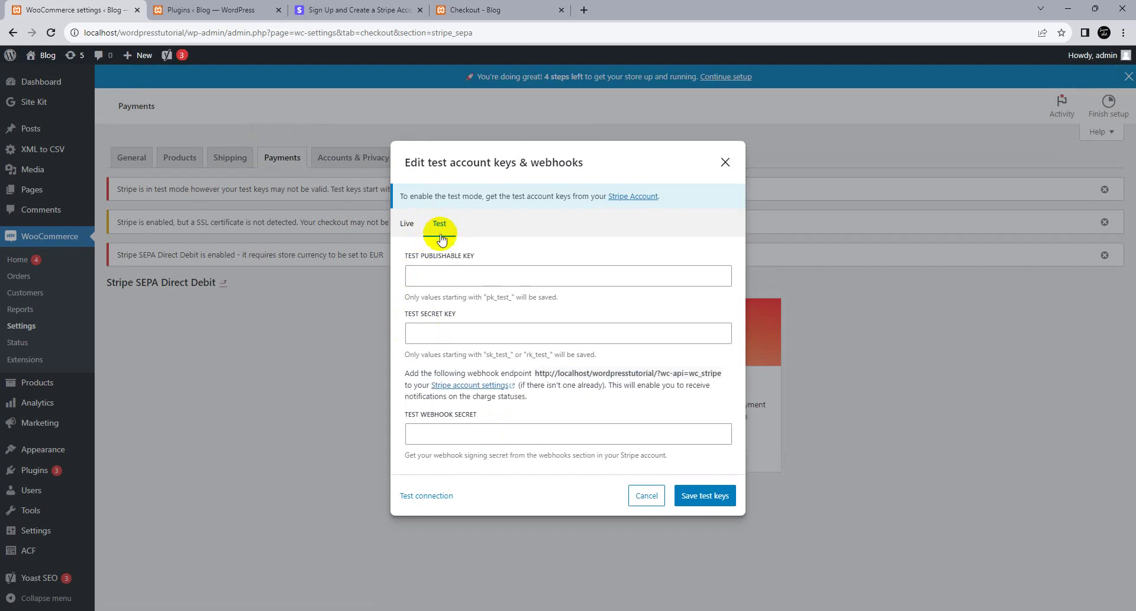
click(409, 227)
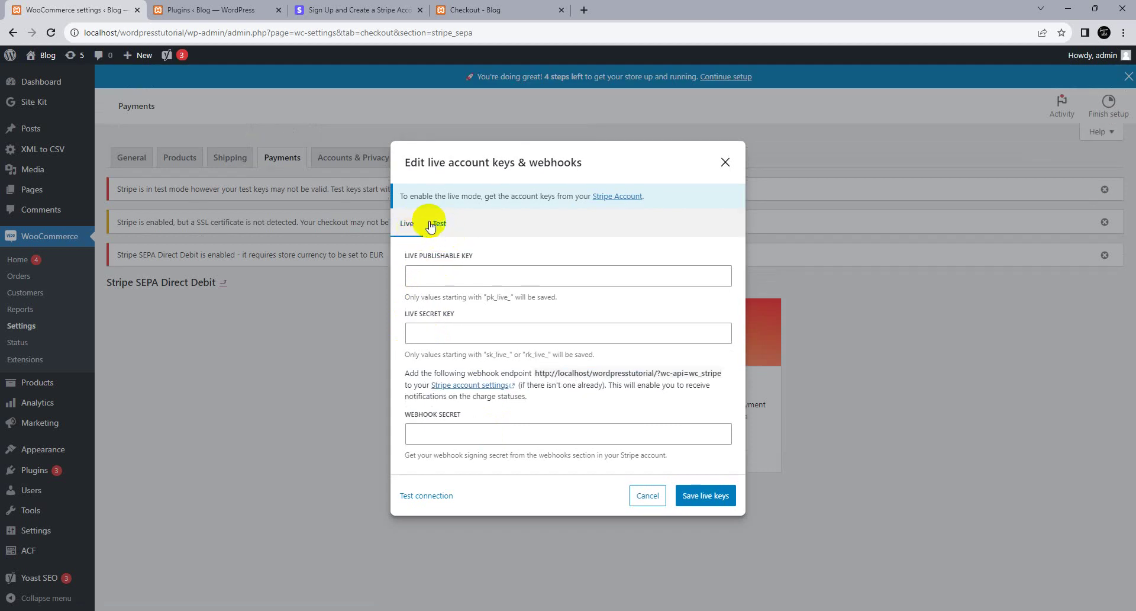
click(439, 225)
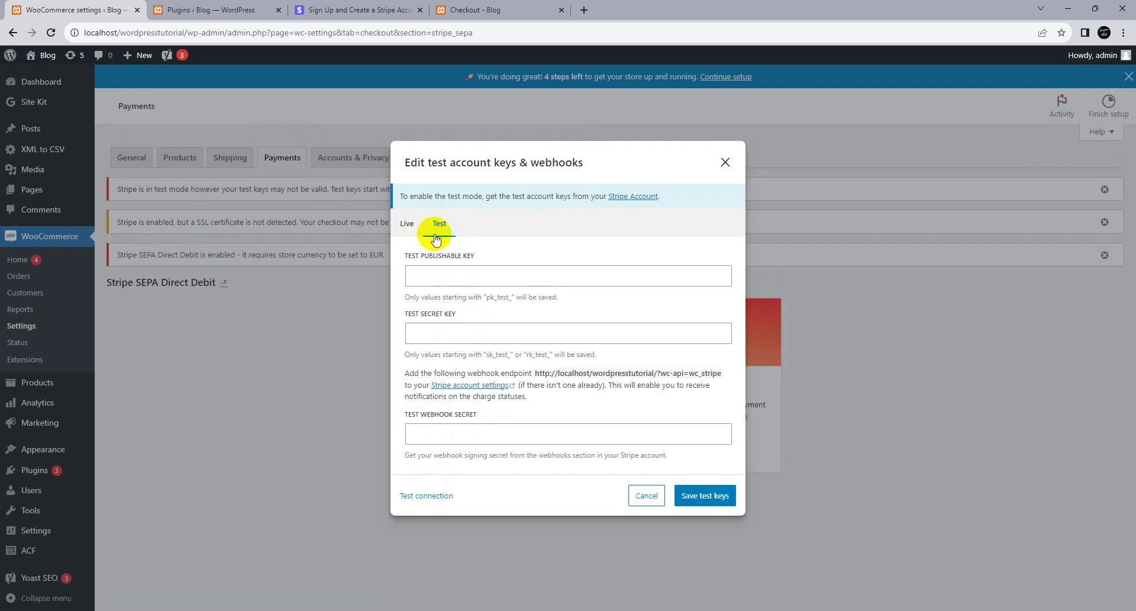
click(408, 225)
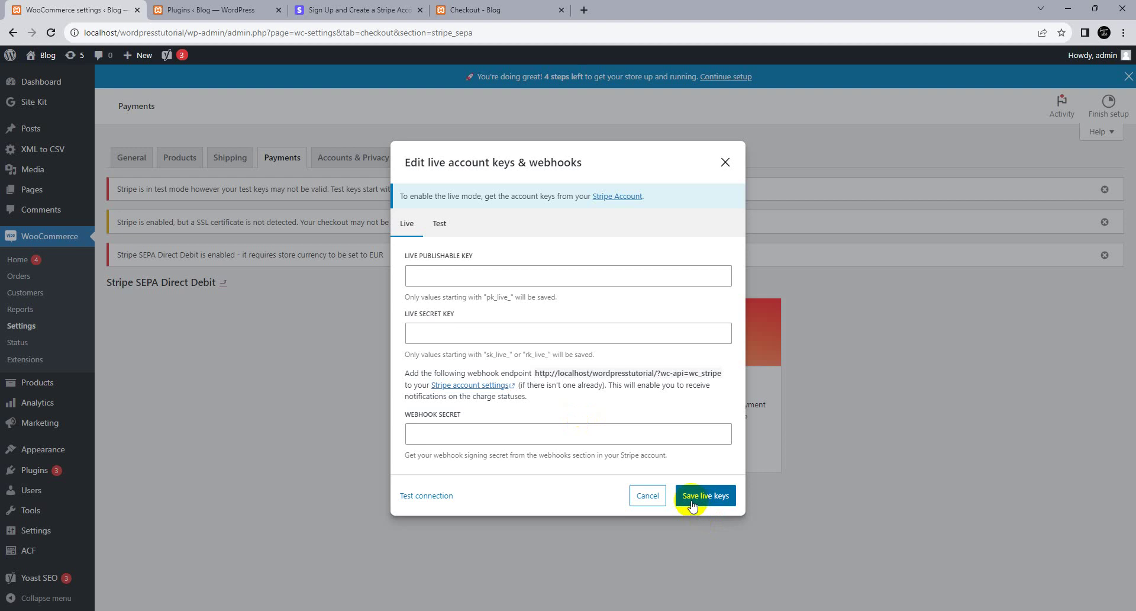
click(649, 496)
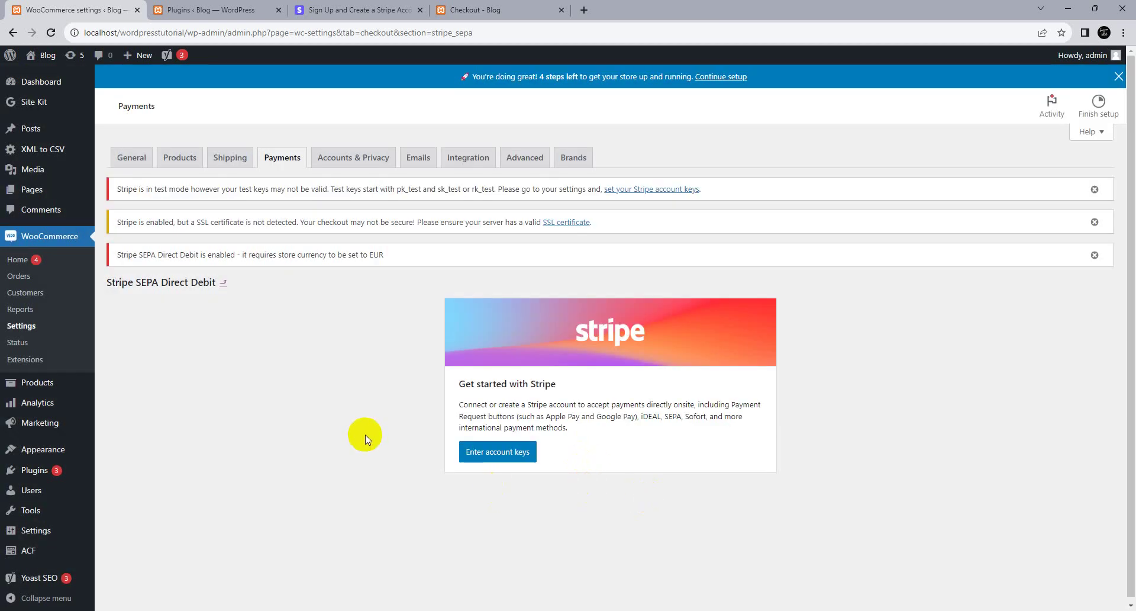